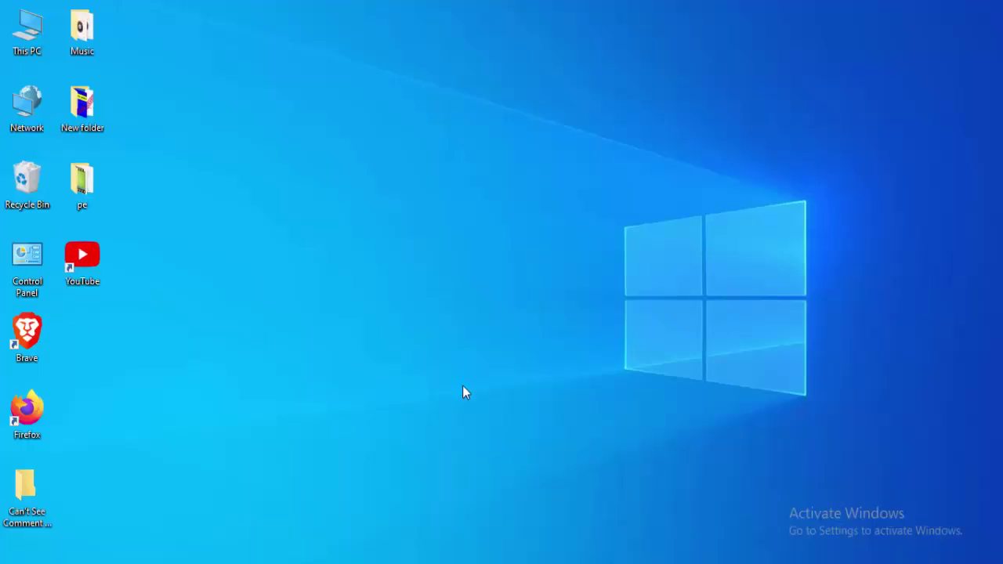
Step: Restart the Windows Explorer process from Task Manager, then close Task Manager
right_click(756, 560)
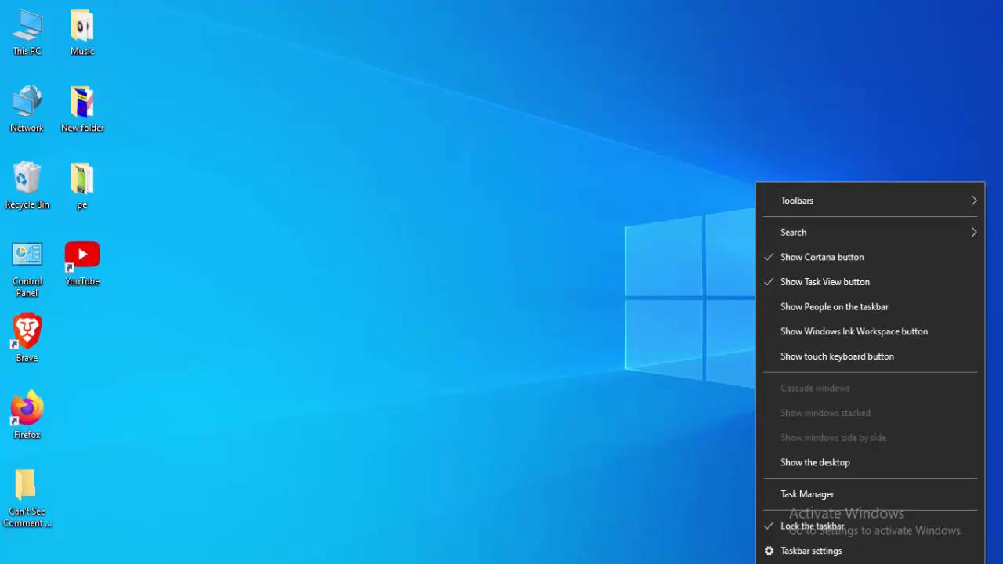
left_click(789, 499)
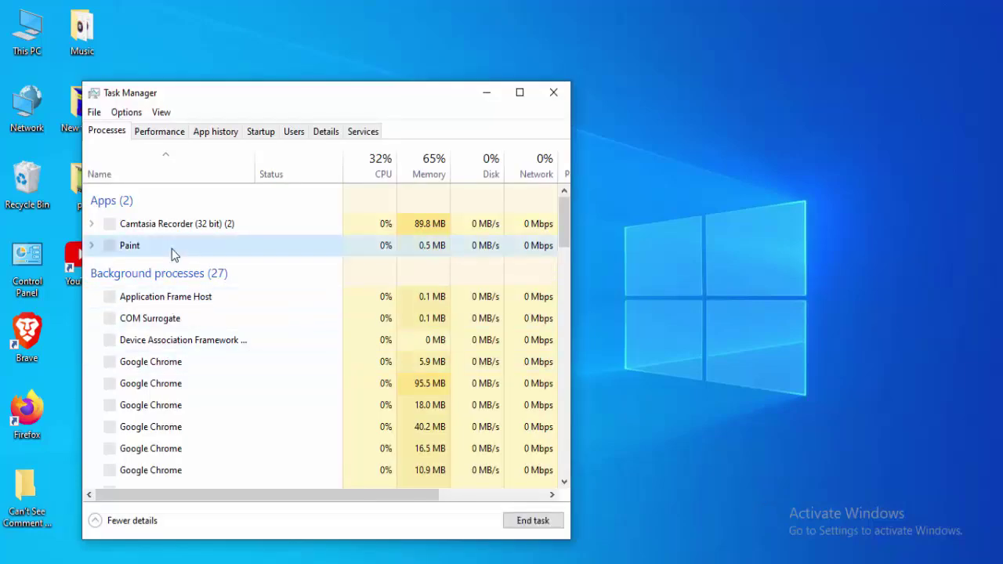
key("w")
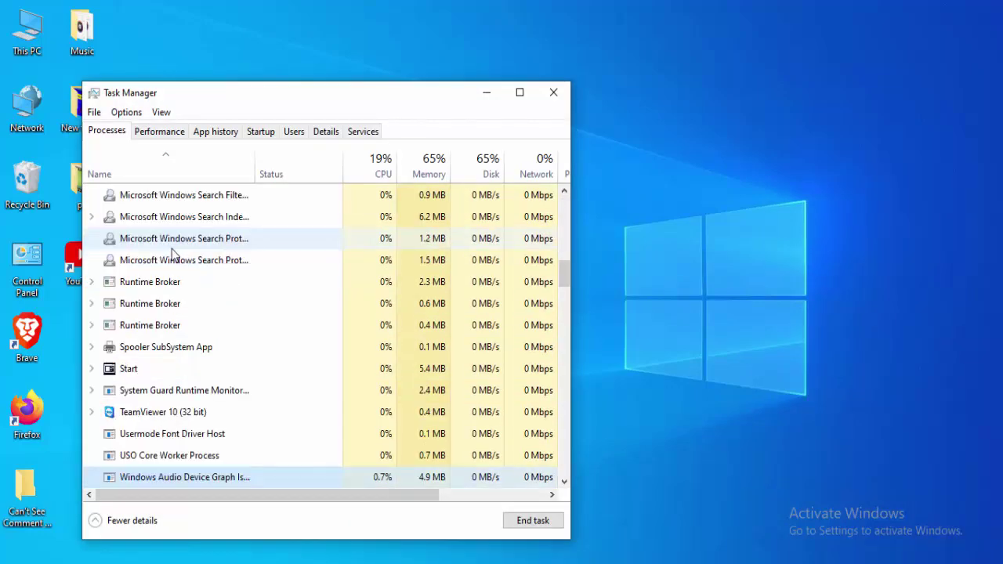
key("w")
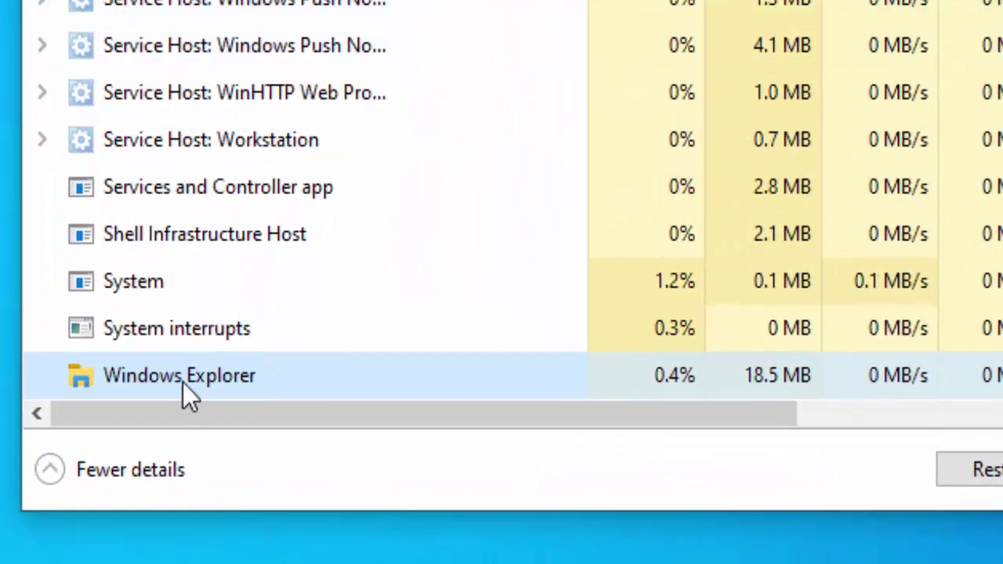
right_click(183, 392)
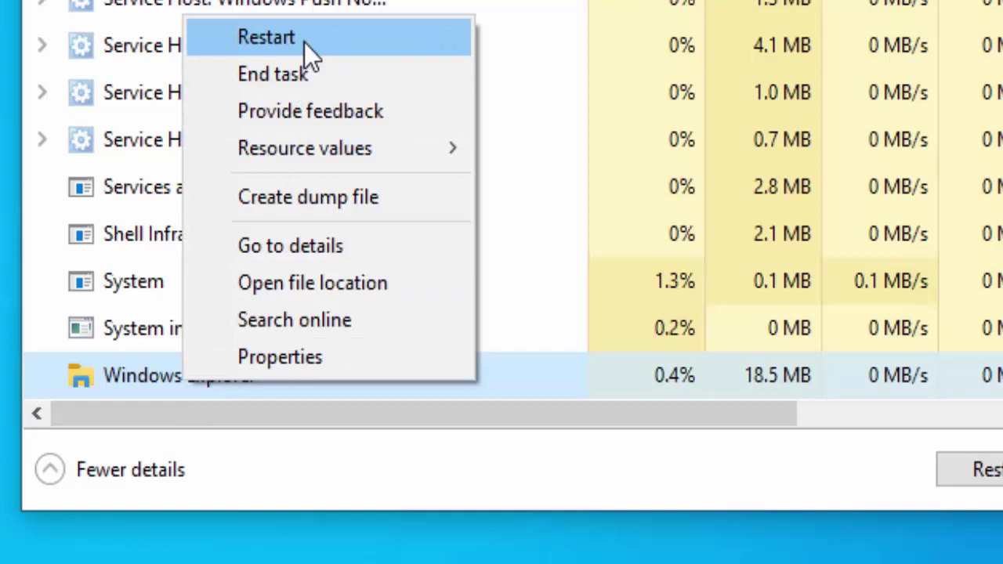
left_click(304, 42)
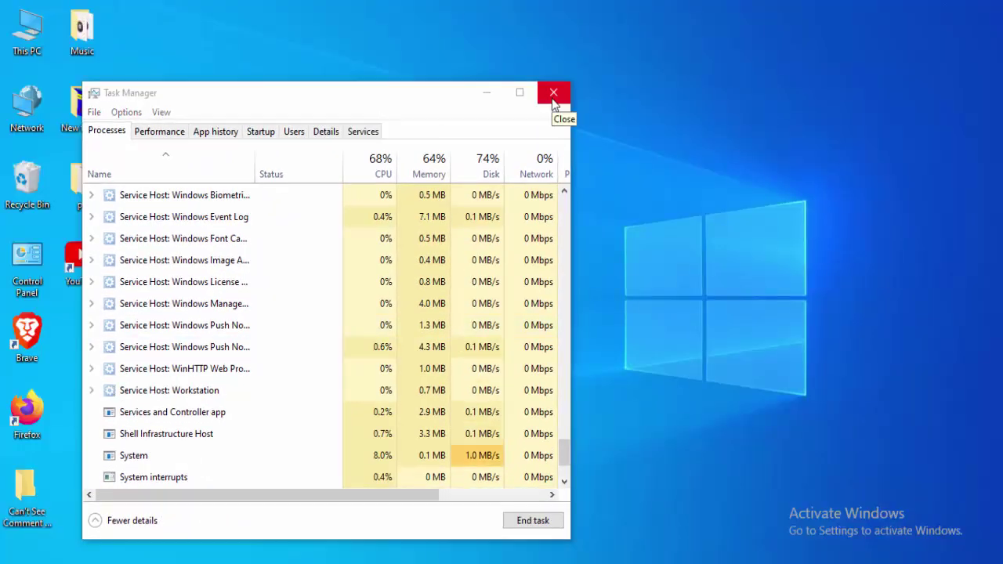
left_click(553, 96)
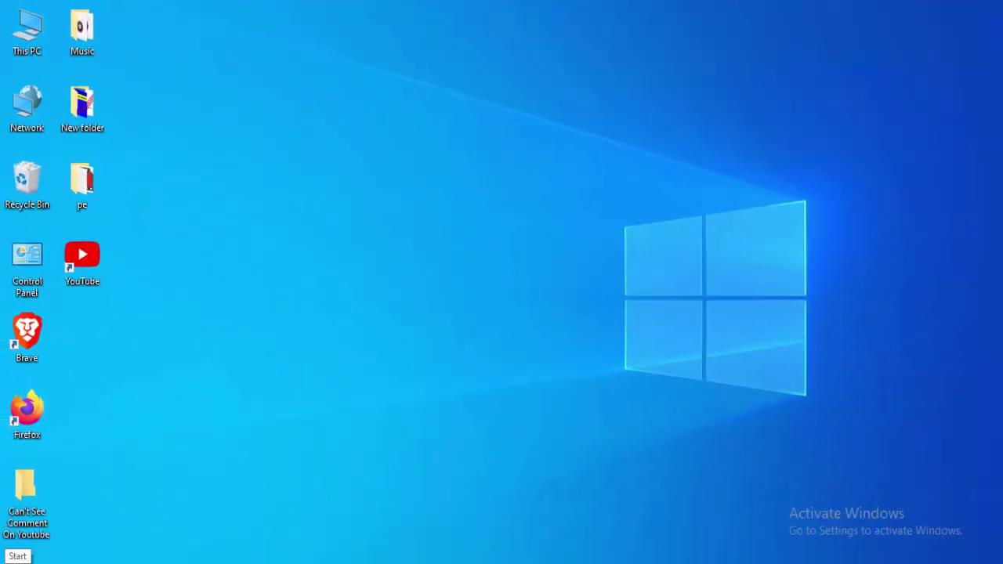
Step: Search for Command Prompt from Start and run it as administrator
key("super")
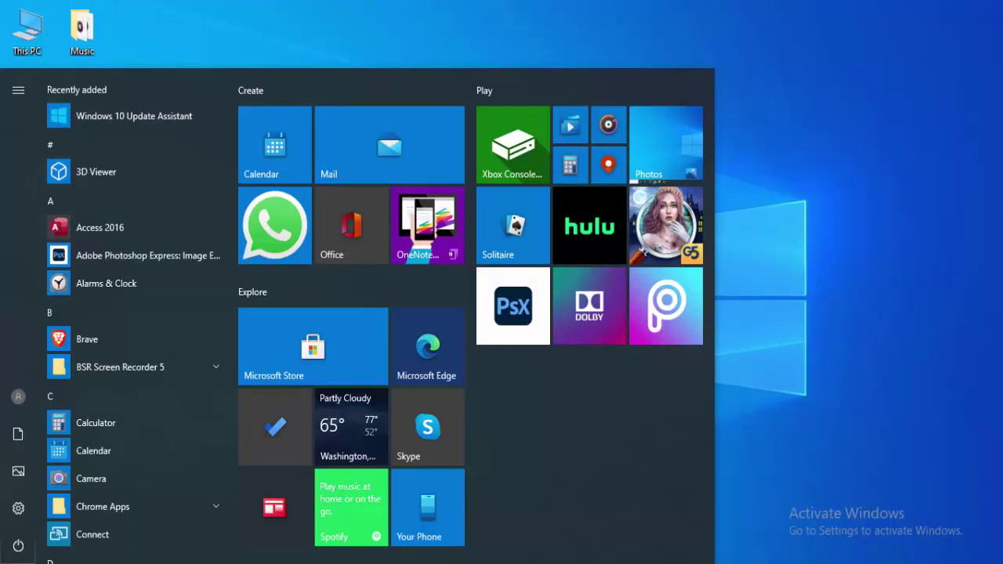
key("super")
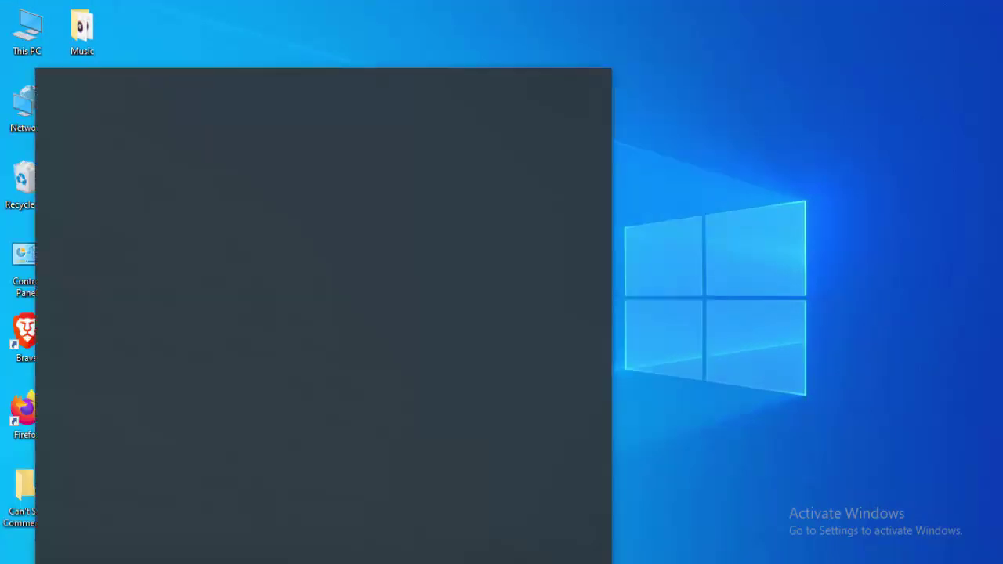
type("comma")
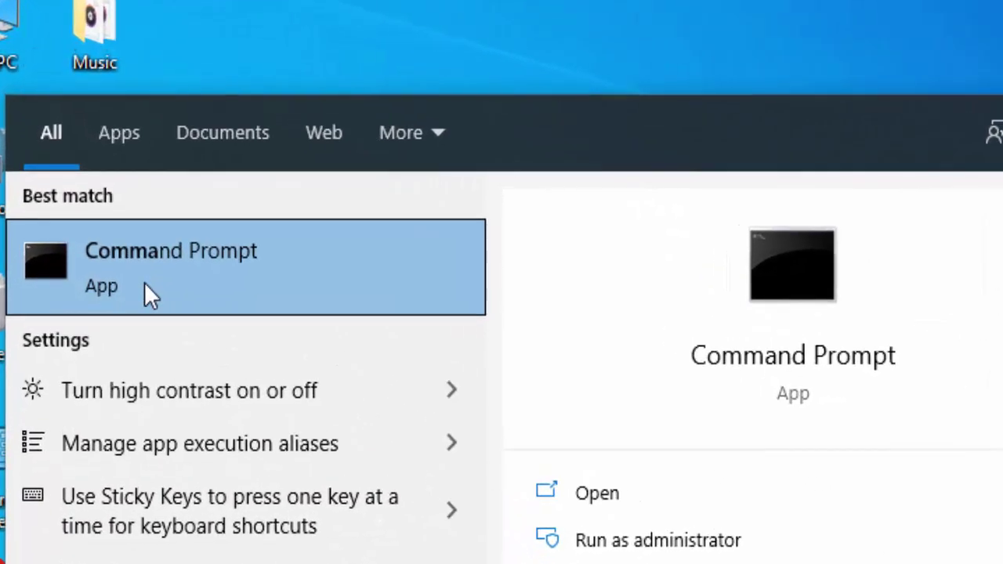
right_click(149, 294)
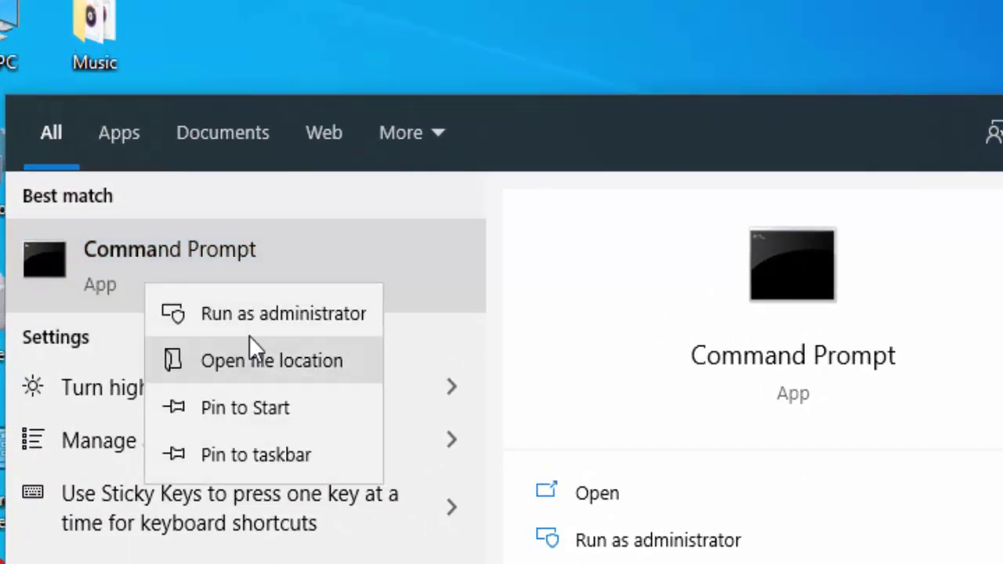
left_click(268, 314)
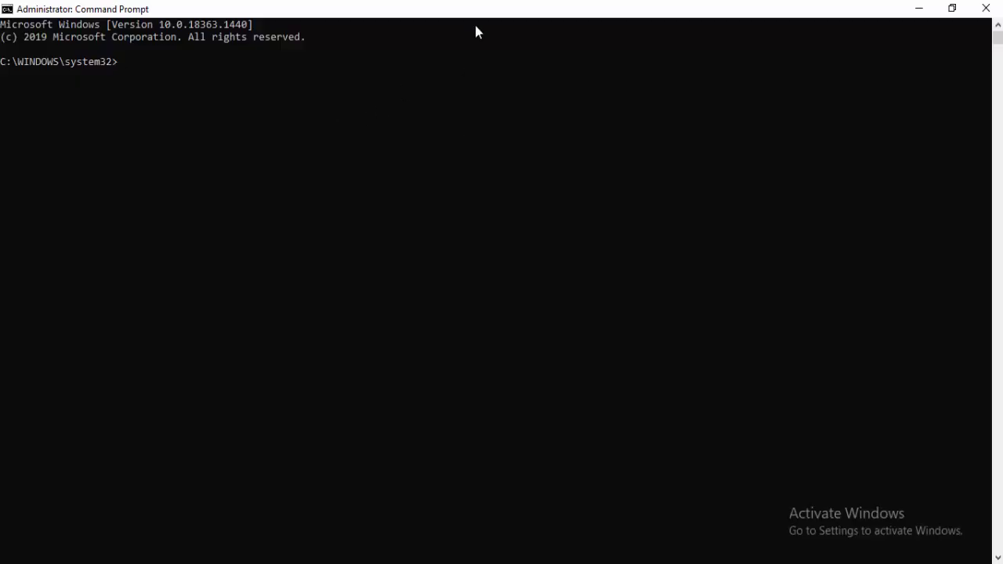
Step: Run ipconfig /release, ipconfig /flushdns and ipconfig /renew at the admin prompt
type("ipconfig")
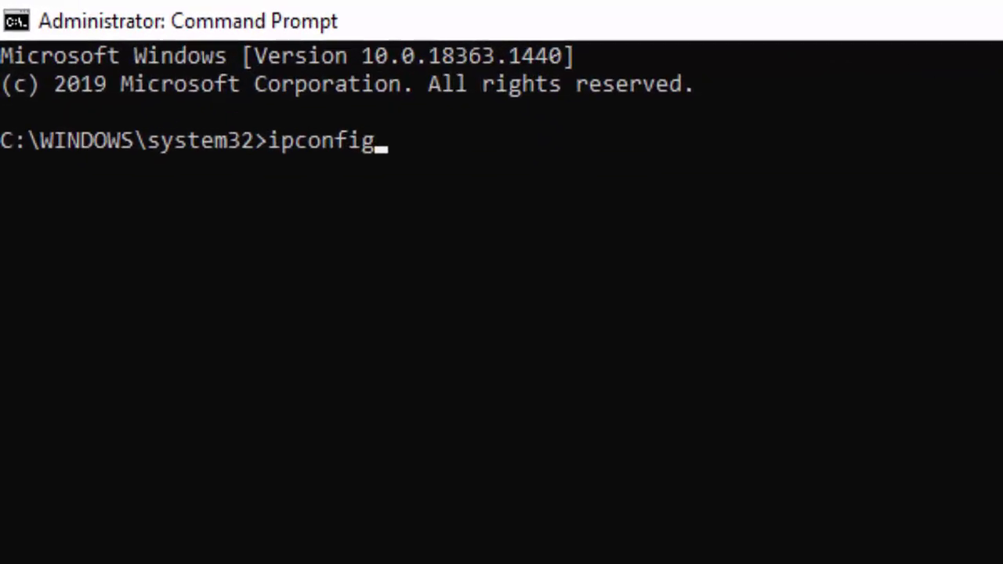
type(" /releas")
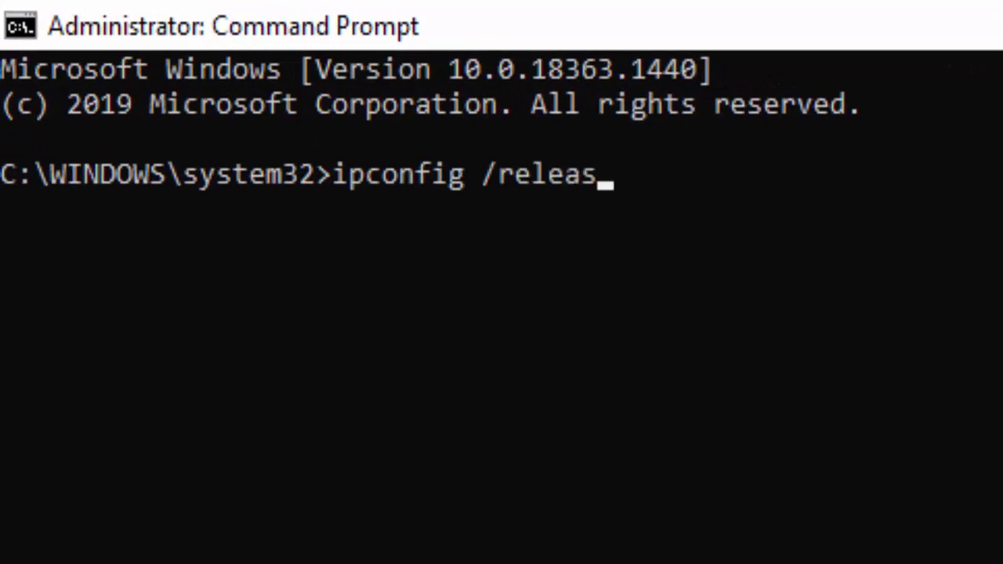
type("e")
key("Return")
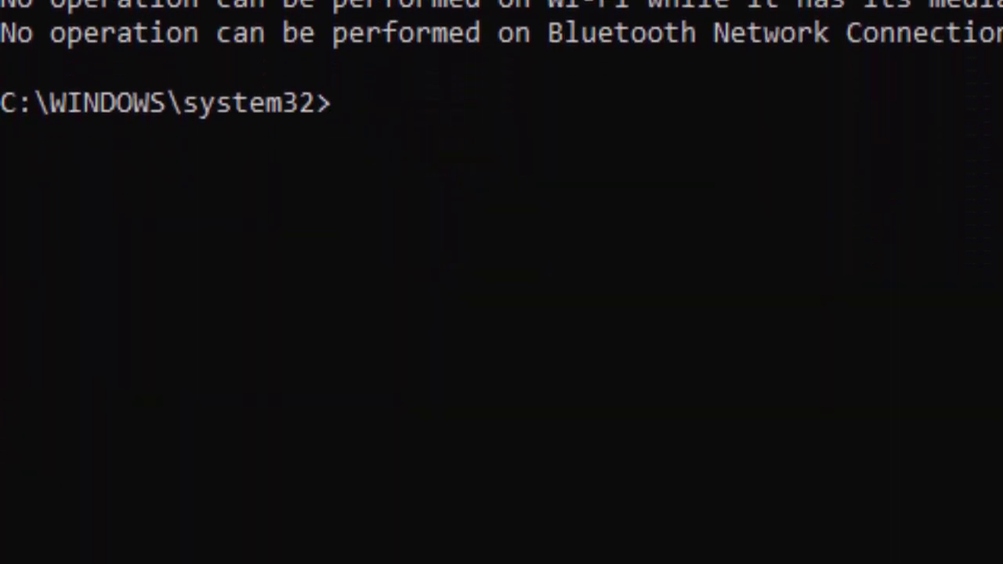
type("ipconfig")
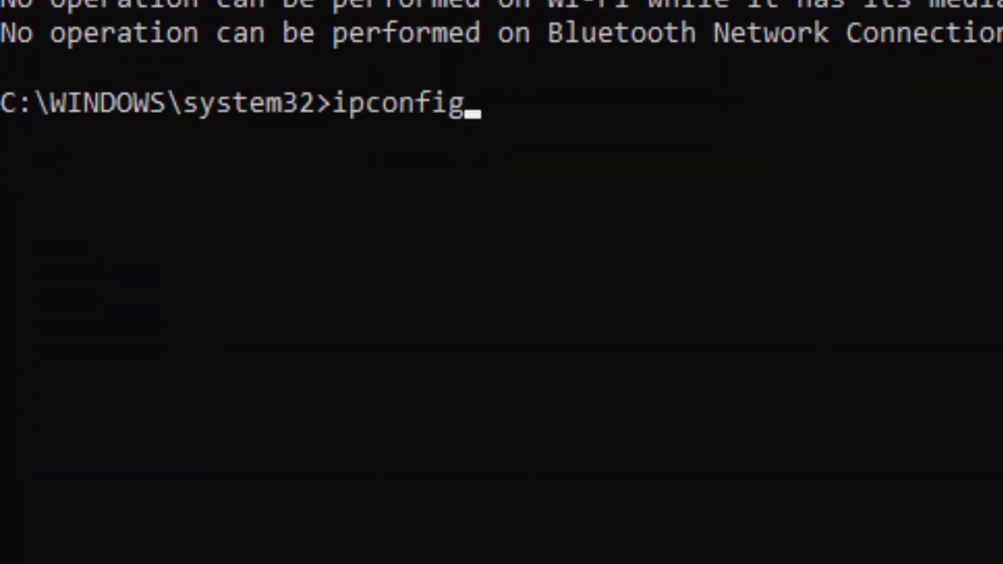
type(" /f")
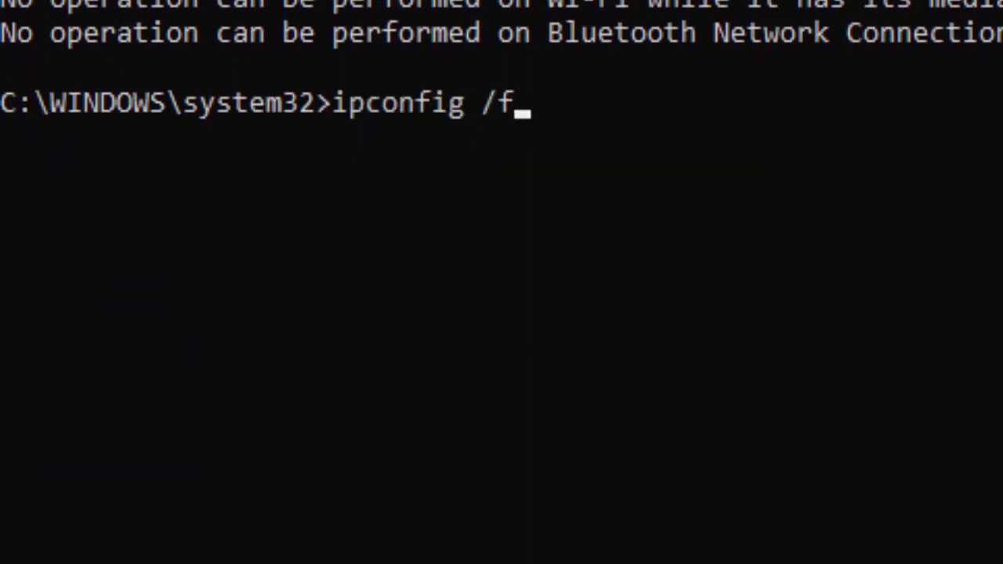
type("lushdns")
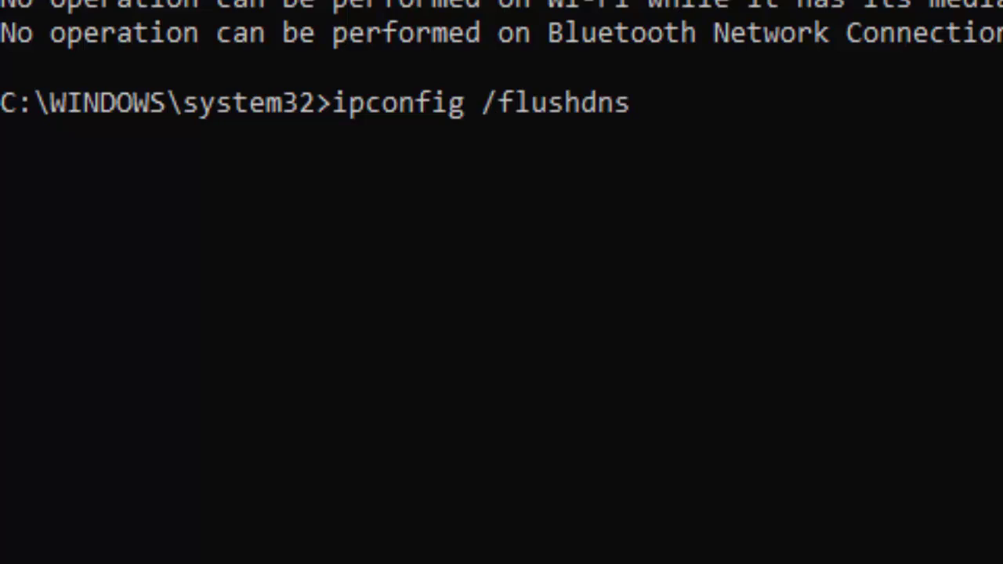
key("Return")
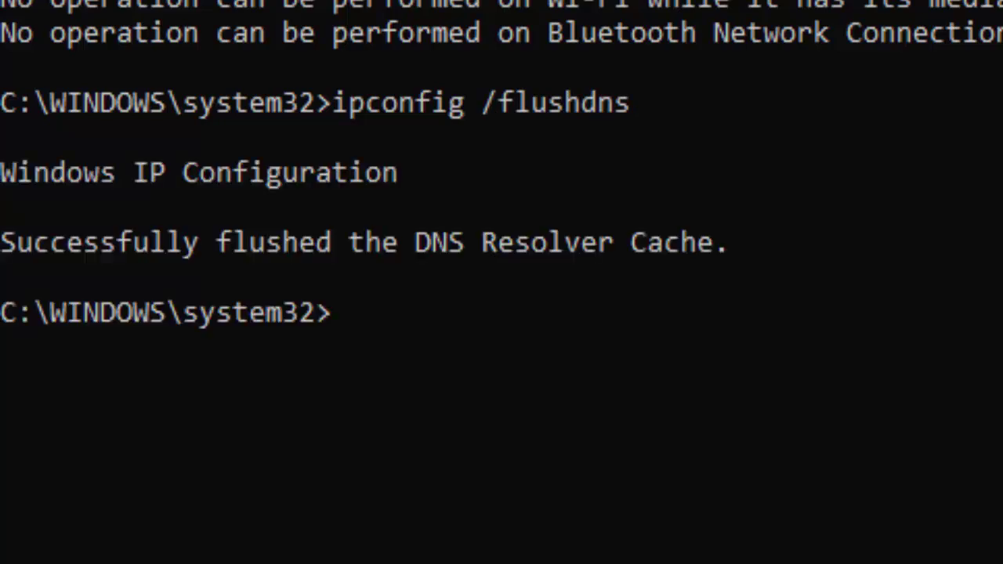
type("ipconfig ")
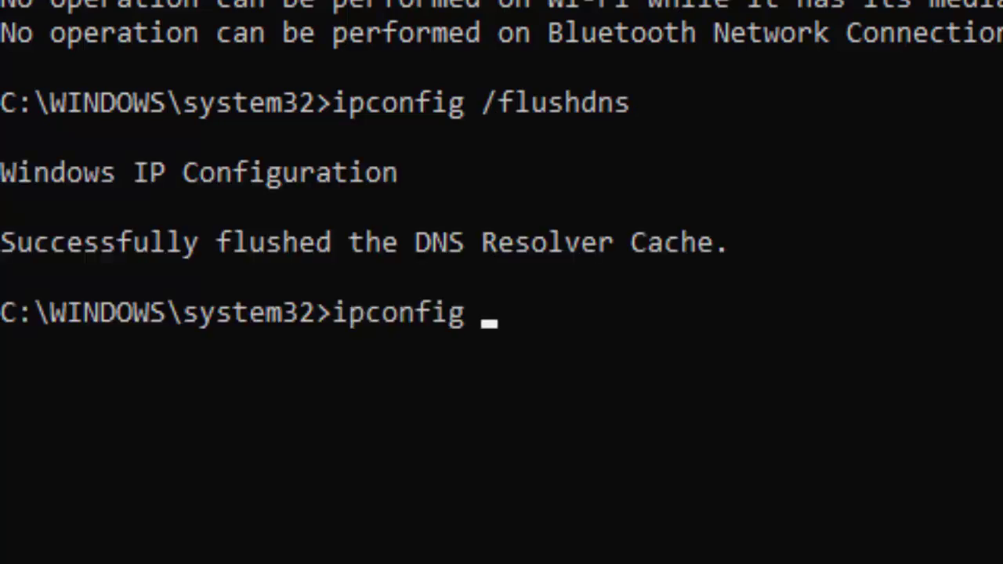
type("/renew")
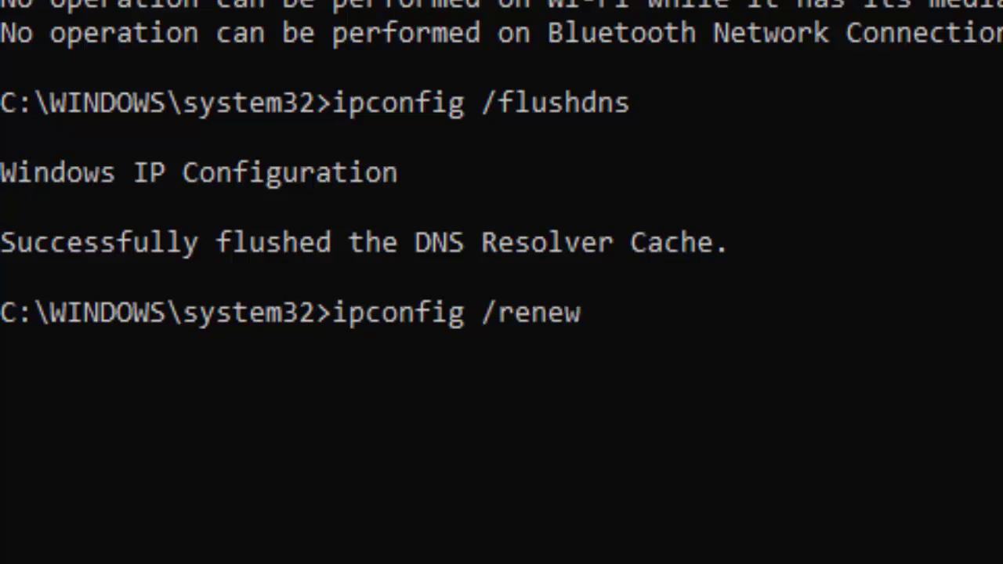
key("Return")
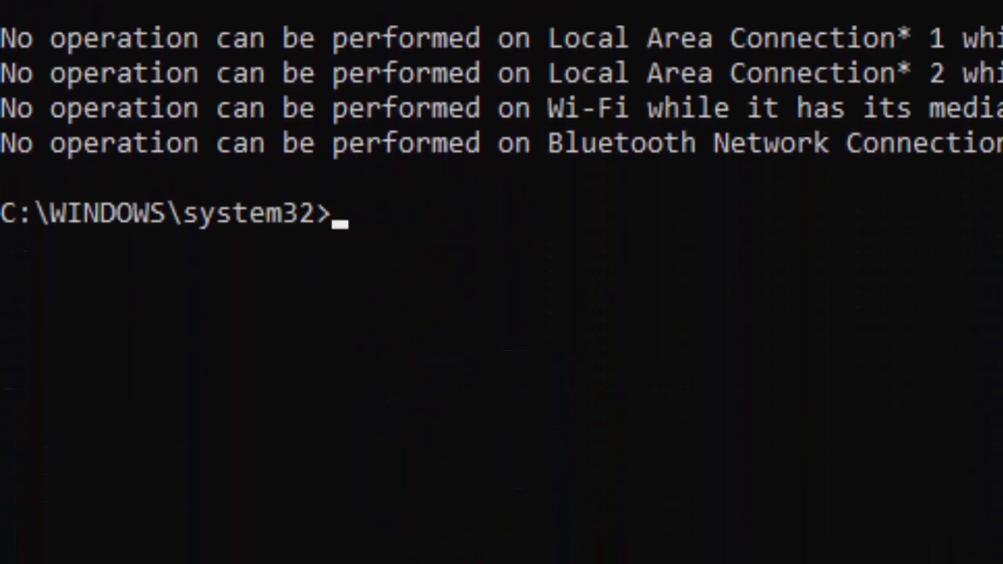
Step: Run netsh int ip reset and netsh winsock reset to reset TCP/IP and Winsock
type("netsh ")
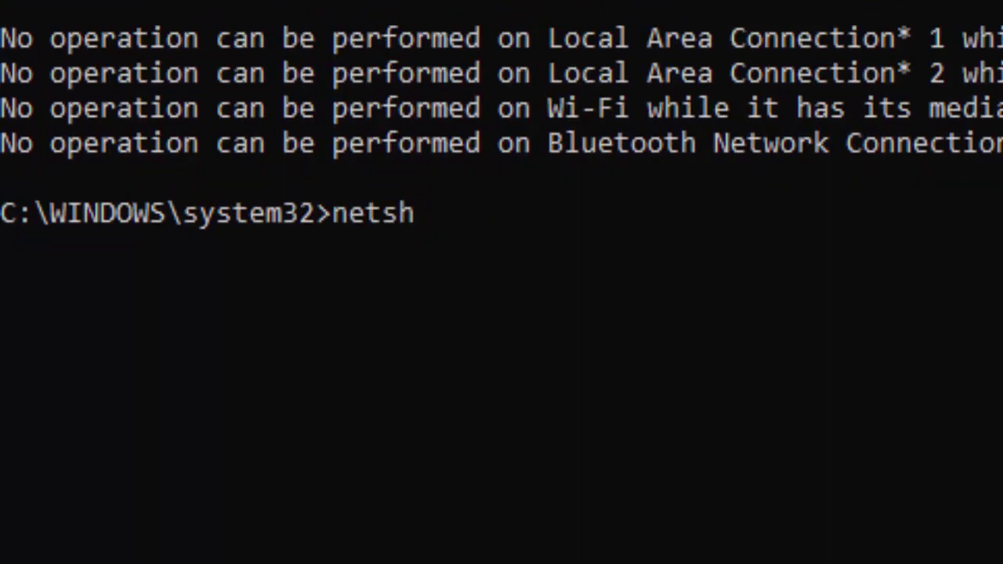
type("int ip ")
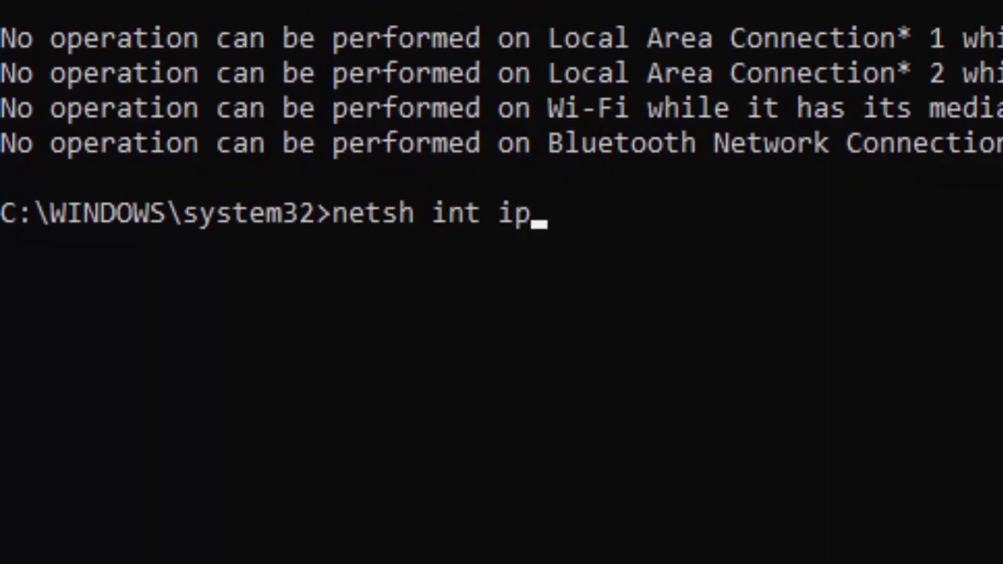
type("rese")
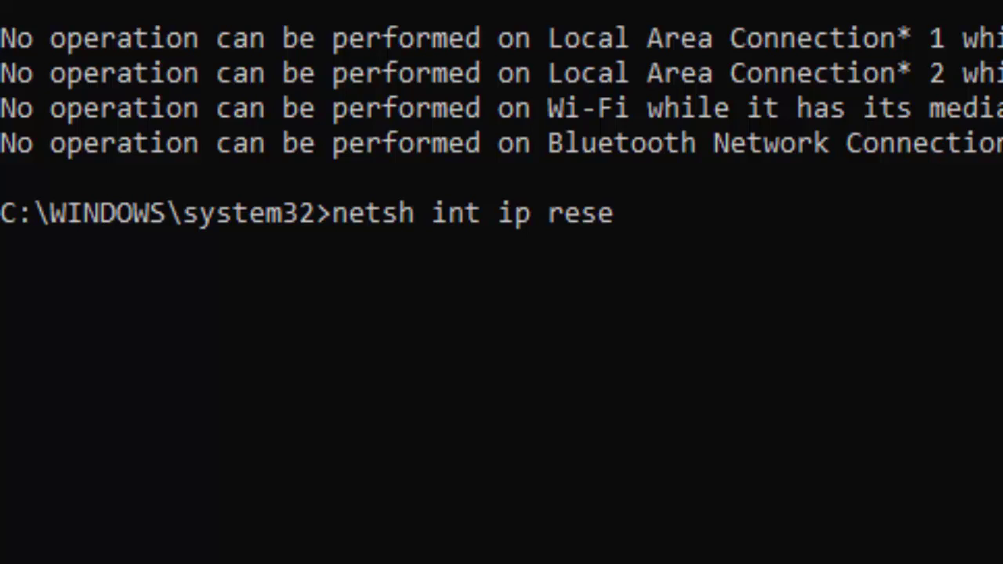
type("t")
key("Return")
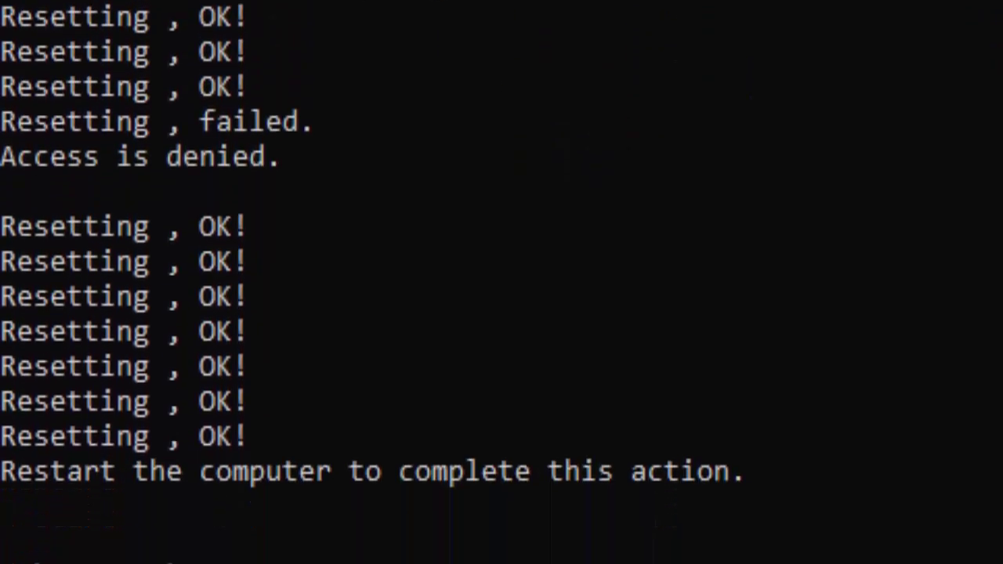
type("netsh ")
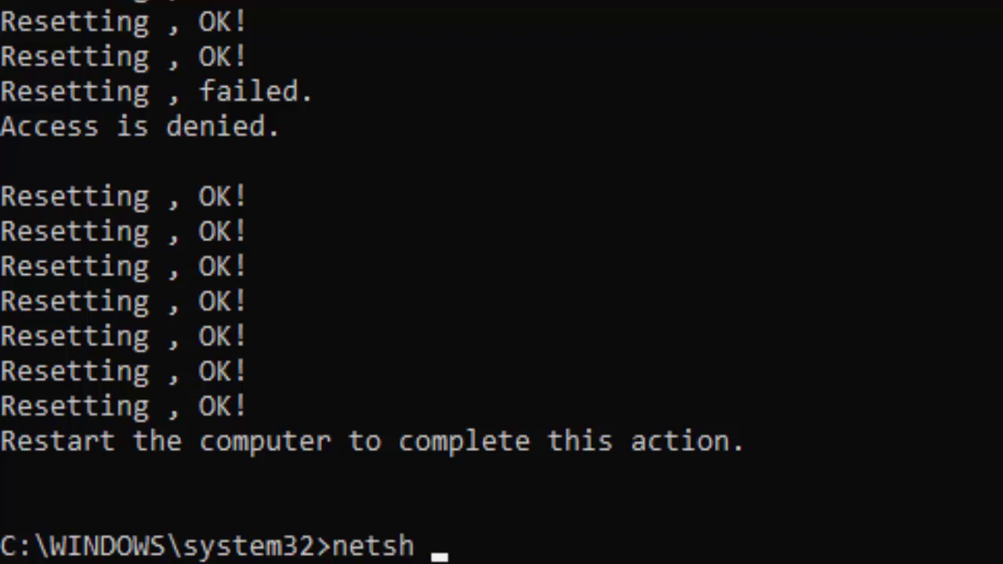
type("win")
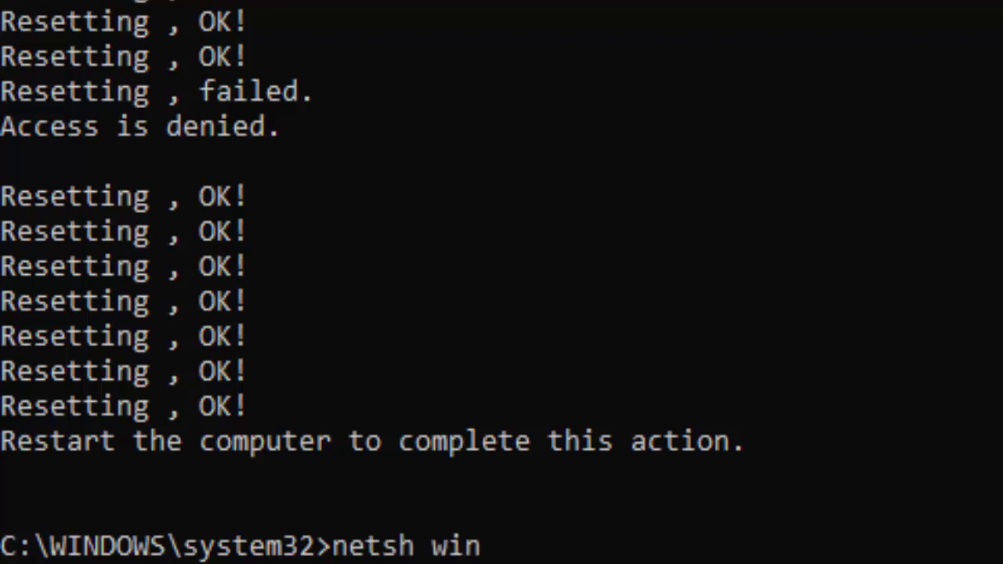
type("sock reset")
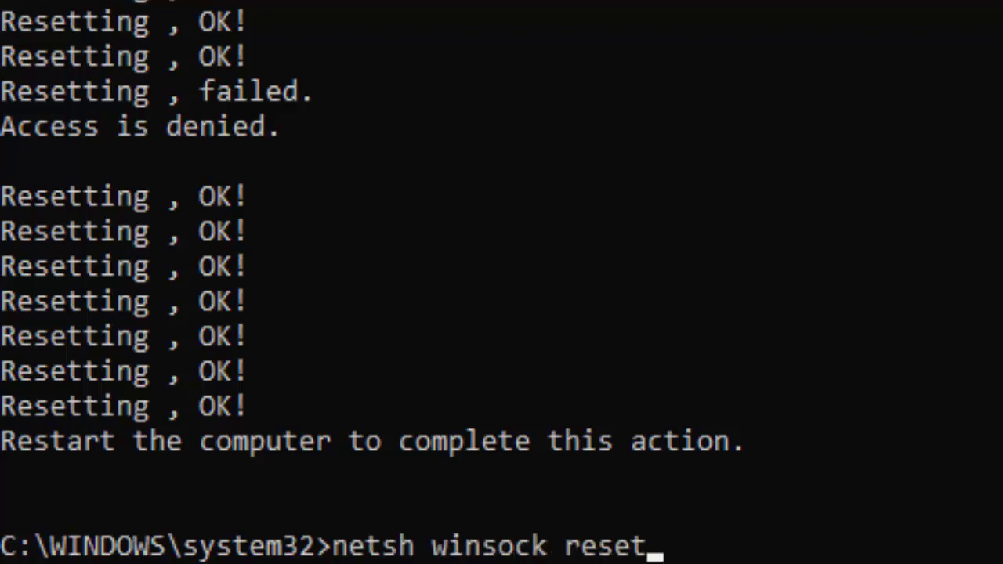
key("Return")
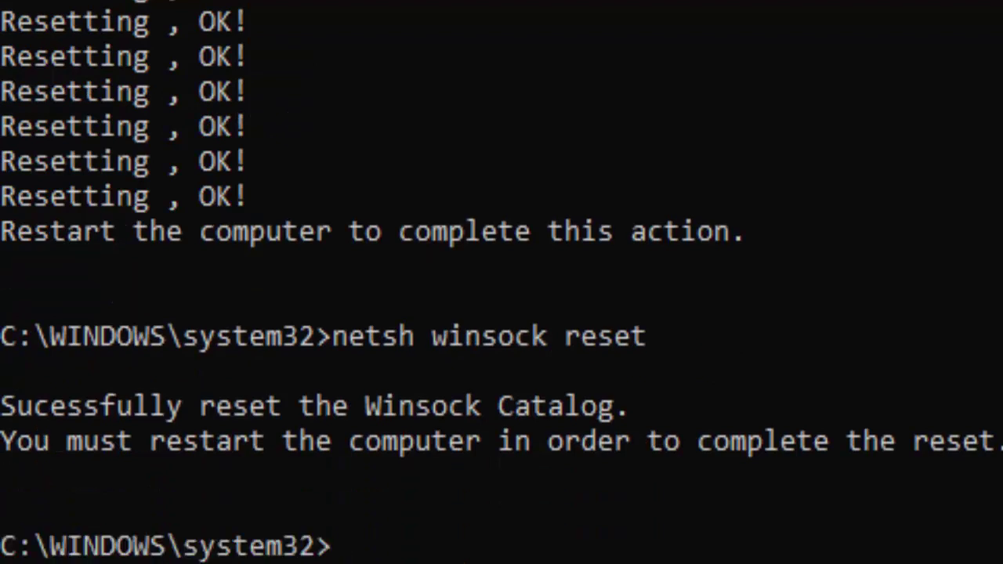
Step: Start an sfc /scannow system file check, then close the Command Prompt window
type("sfc")
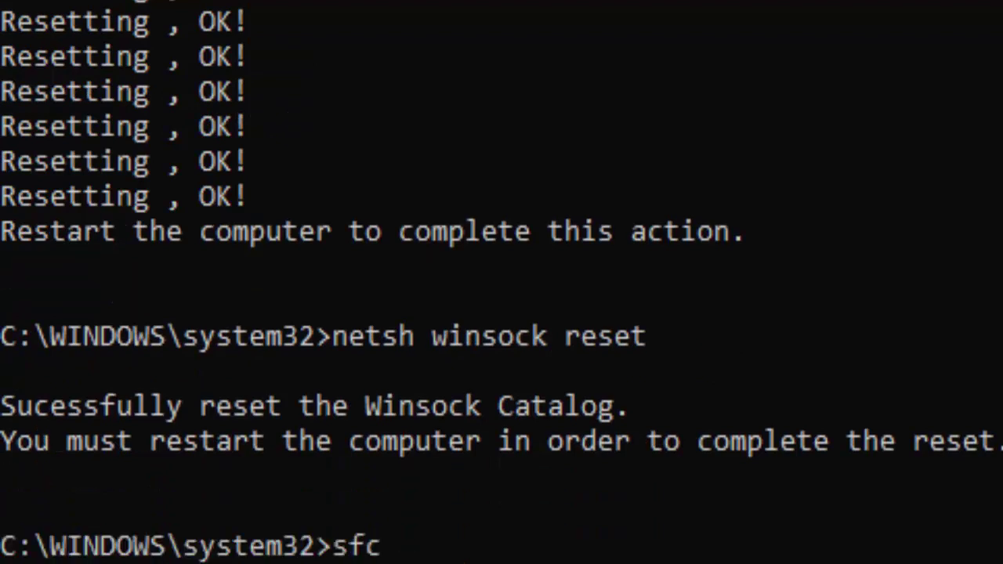
type(" s")
key("BackSpace")
type("/")
type("scannow")
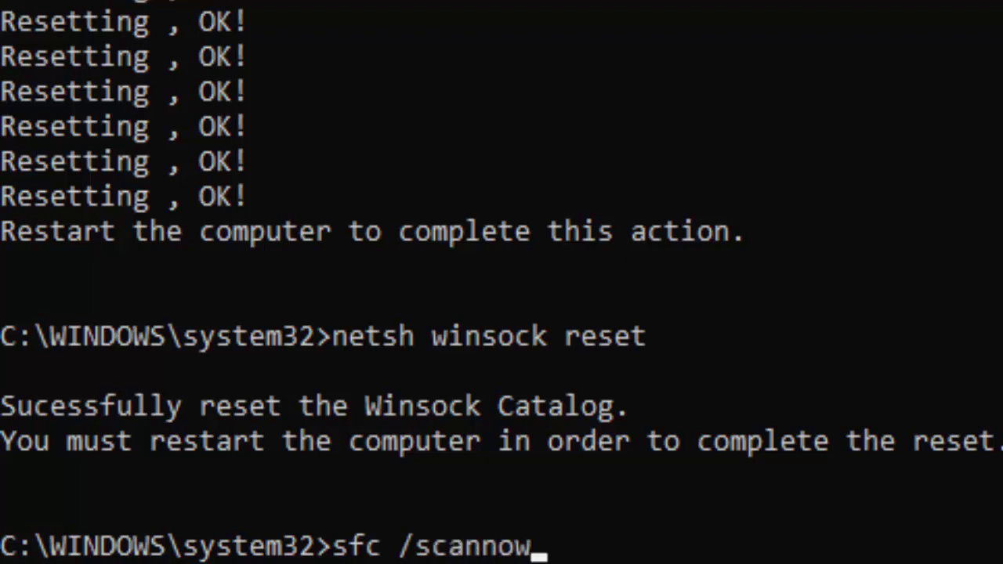
key("Return")
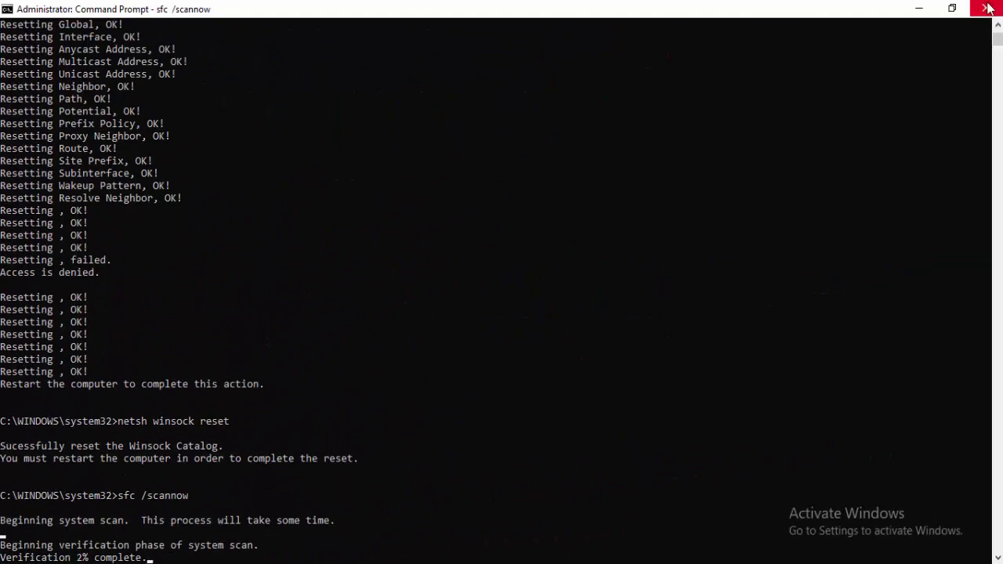
left_click(987, 9)
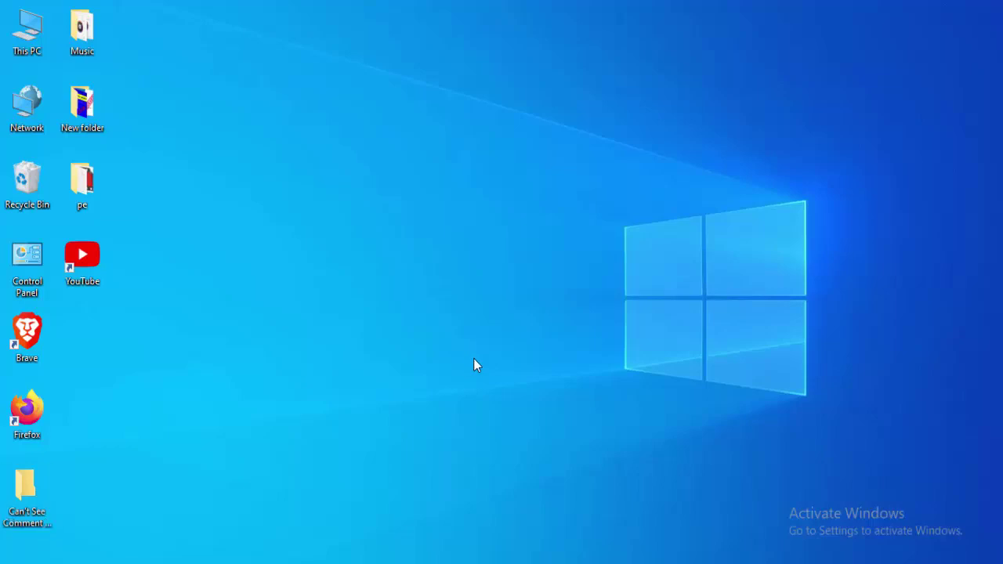
Step: Search 'chrome' in the Start menu and launch Google Chrome
key("super")
type("brow")
key("BackSpace")
key("BackSpace")
key("BackSpace")
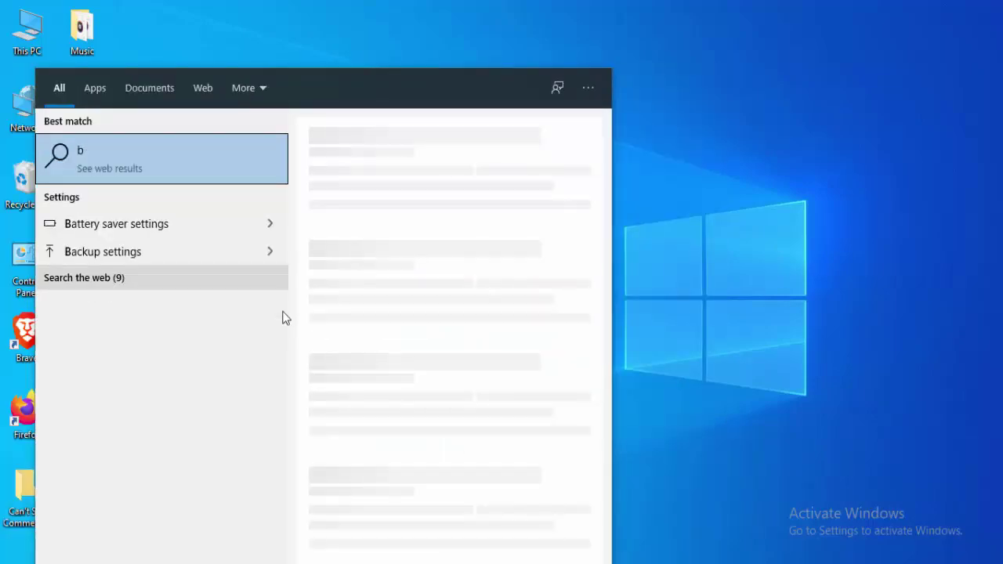
key("BackSpace")
type("ch")
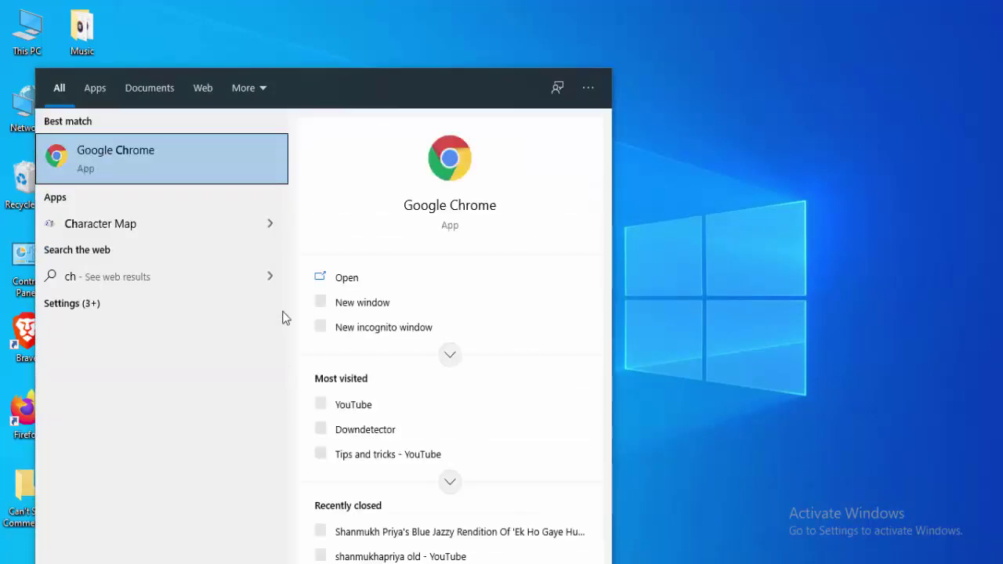
type("rome")
key("Return")
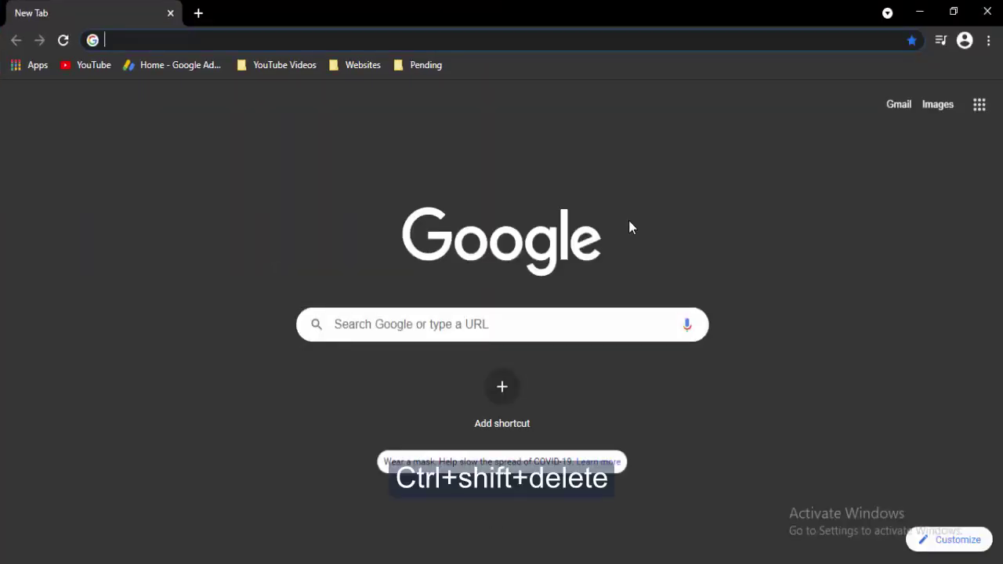
Step: Clear the last hour of browsing data from the Basic tab
key("ctrl+shift+Delete")
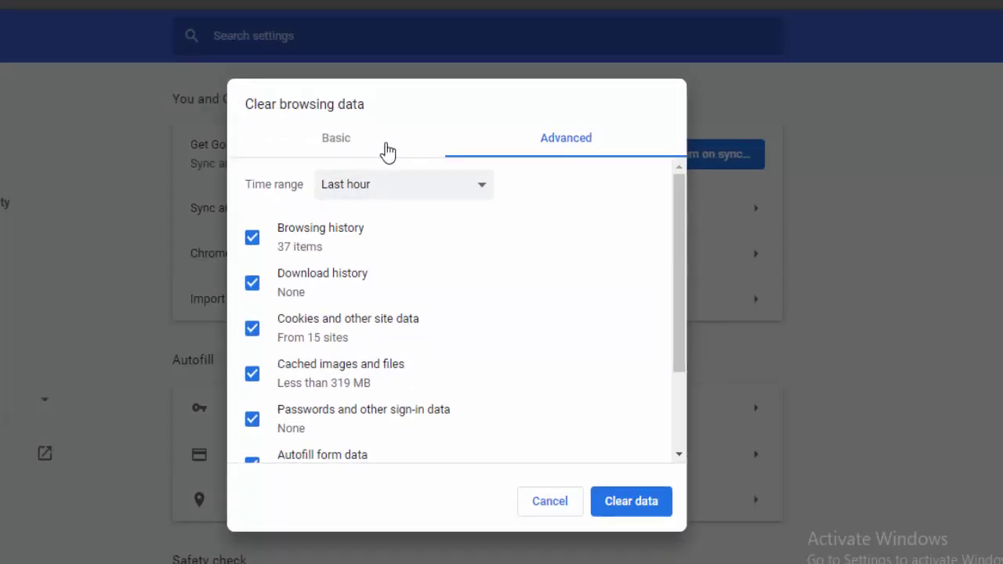
left_click(431, 182)
left_click(566, 189)
left_click(291, 106)
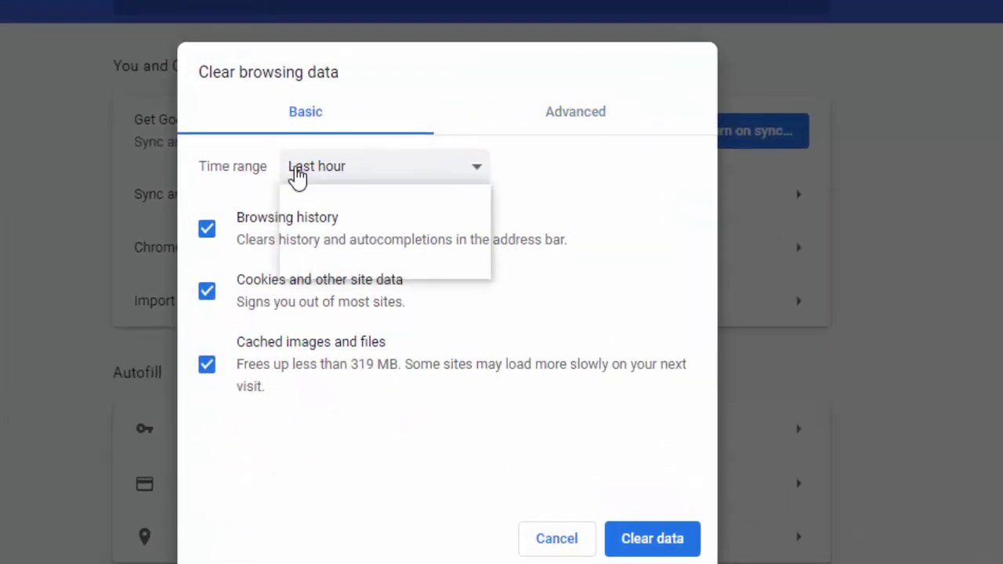
left_click(291, 161)
left_click(297, 158)
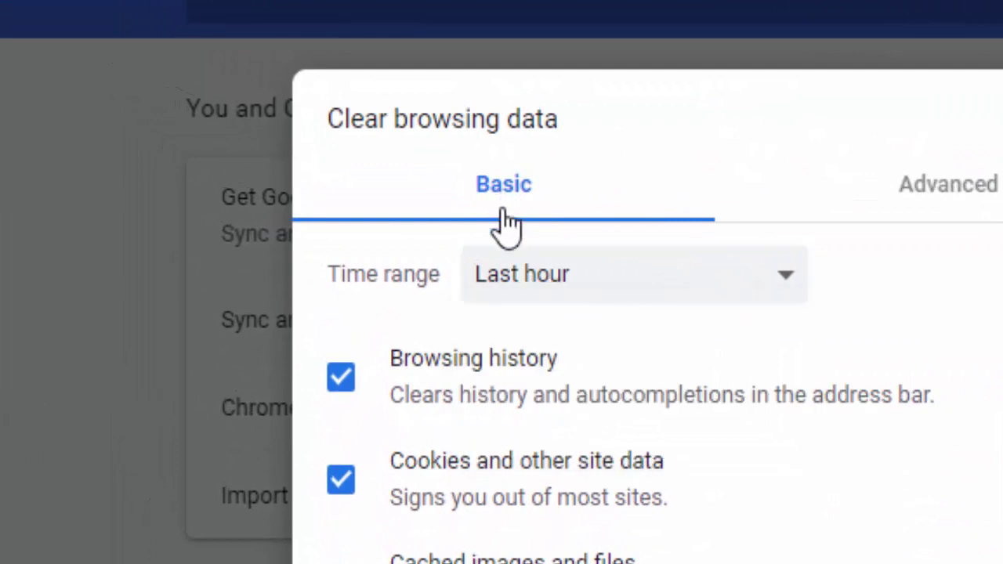
left_click(513, 284)
left_click(506, 321)
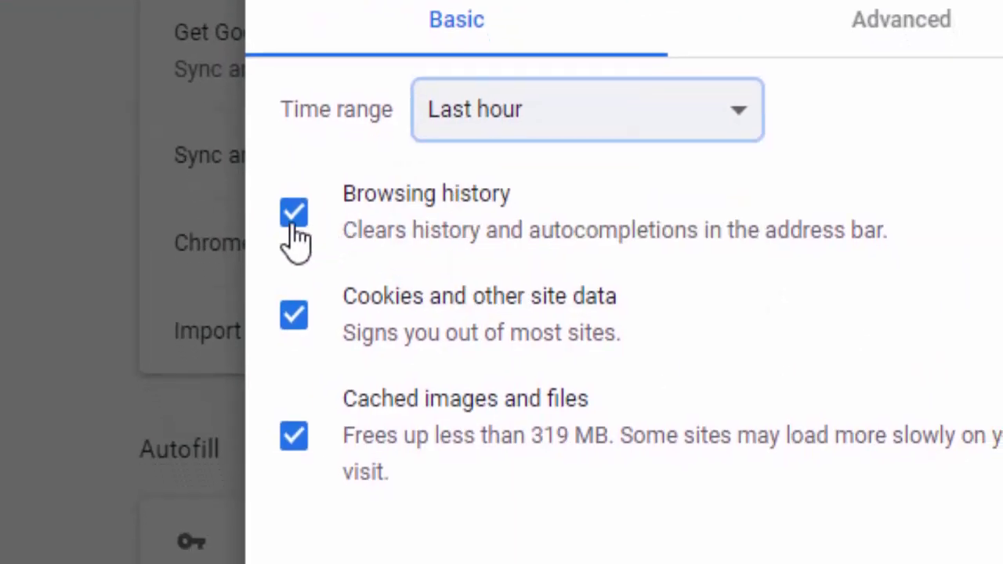
left_click(234, 346)
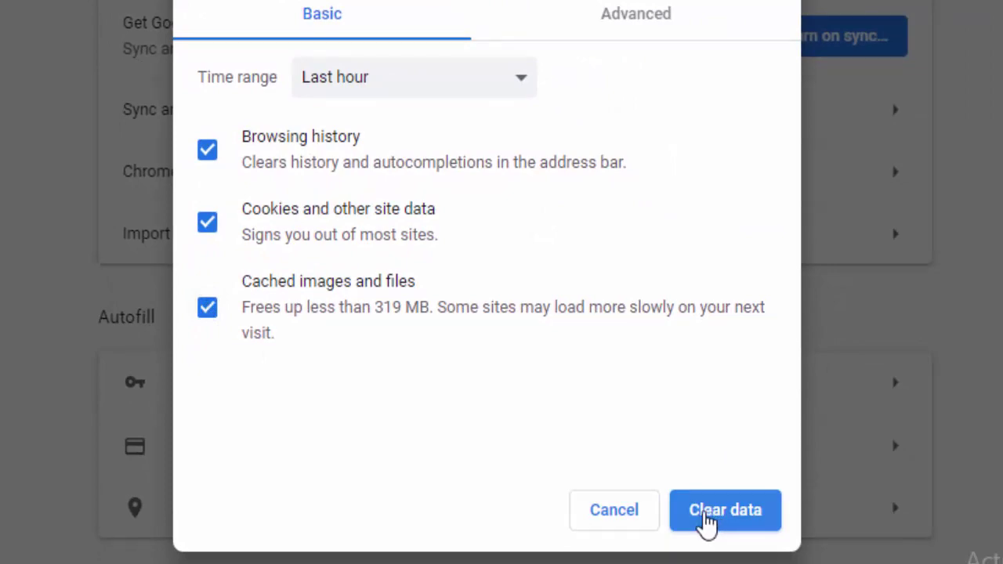
left_click(620, 519)
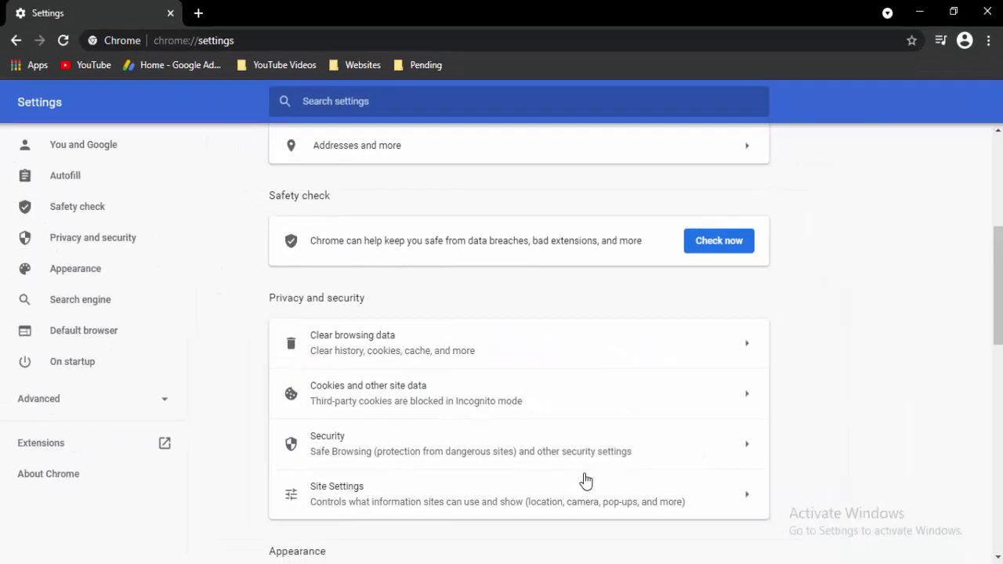
Step: Clear the last hour of data again with every Advanced category checked
key("alt+Left")
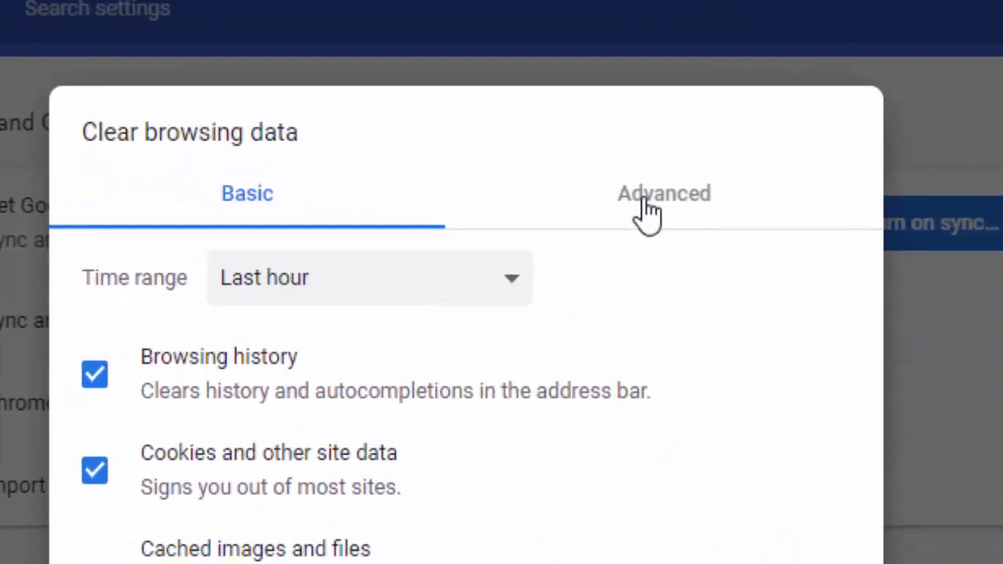
left_click(592, 186)
left_click(453, 285)
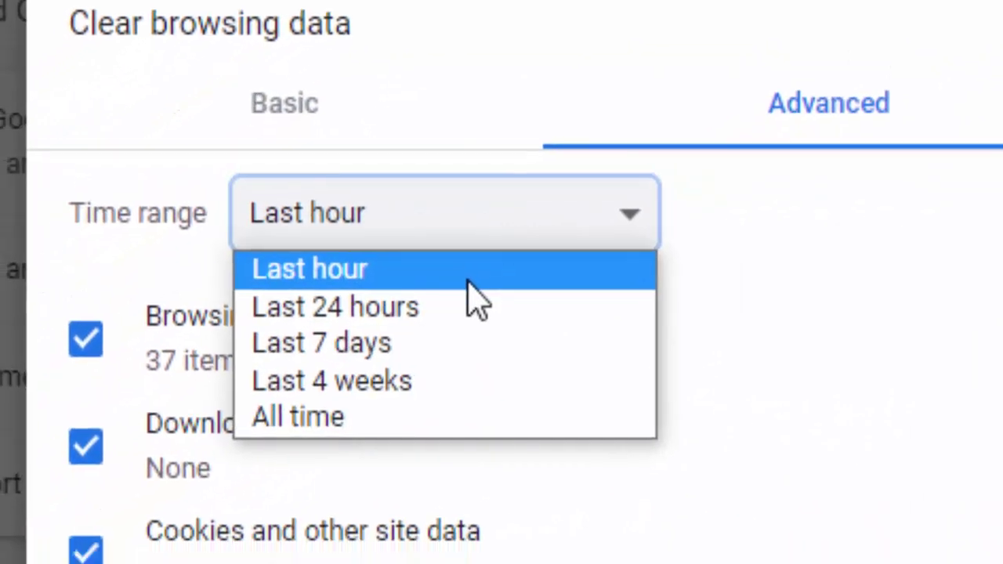
left_click(411, 329)
scroll(130, 327, "down", 3)
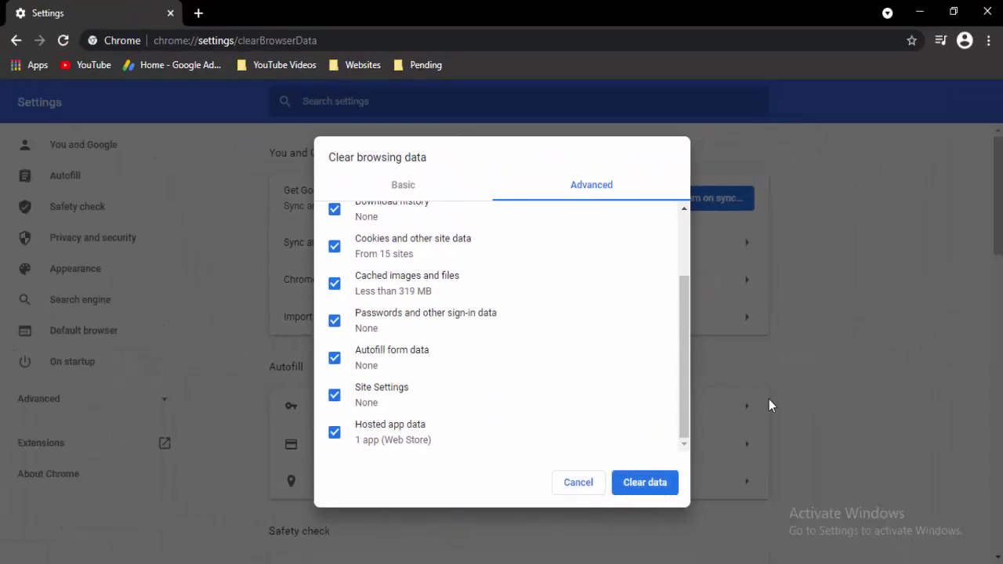
key("Escape")
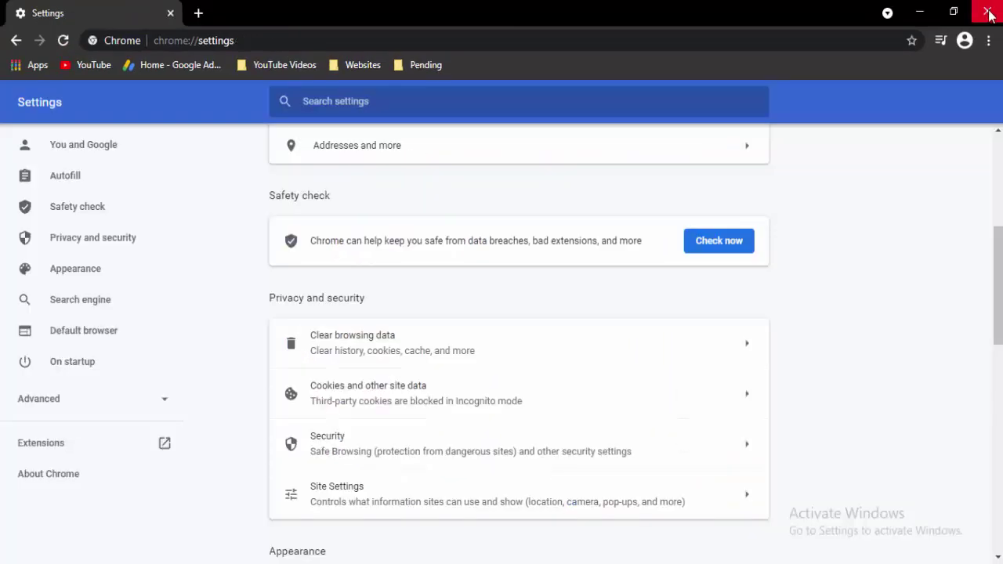
Step: Confirm Chrome is up to date on About Google Chrome, then close the browser
left_click(987, 40)
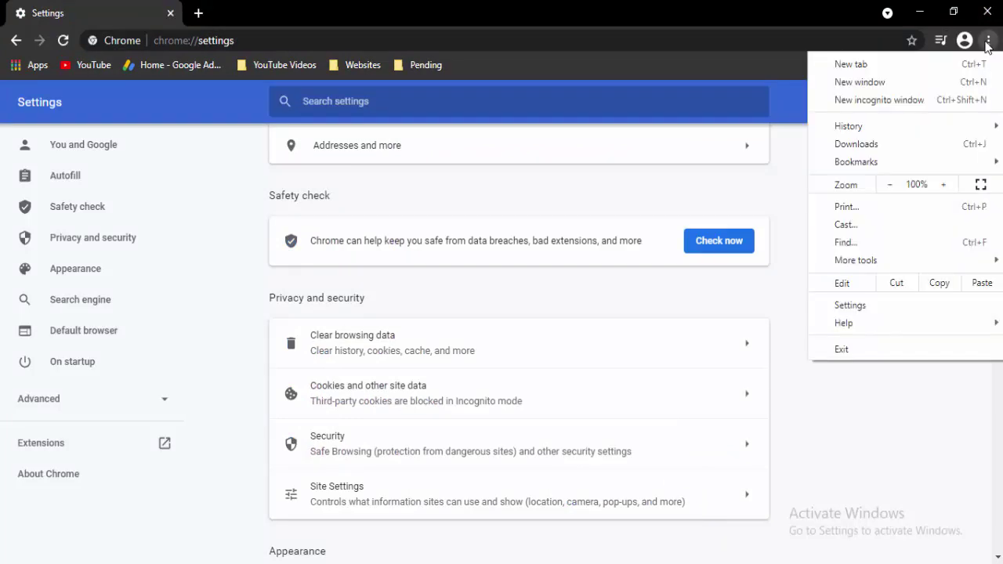
left_click(987, 41)
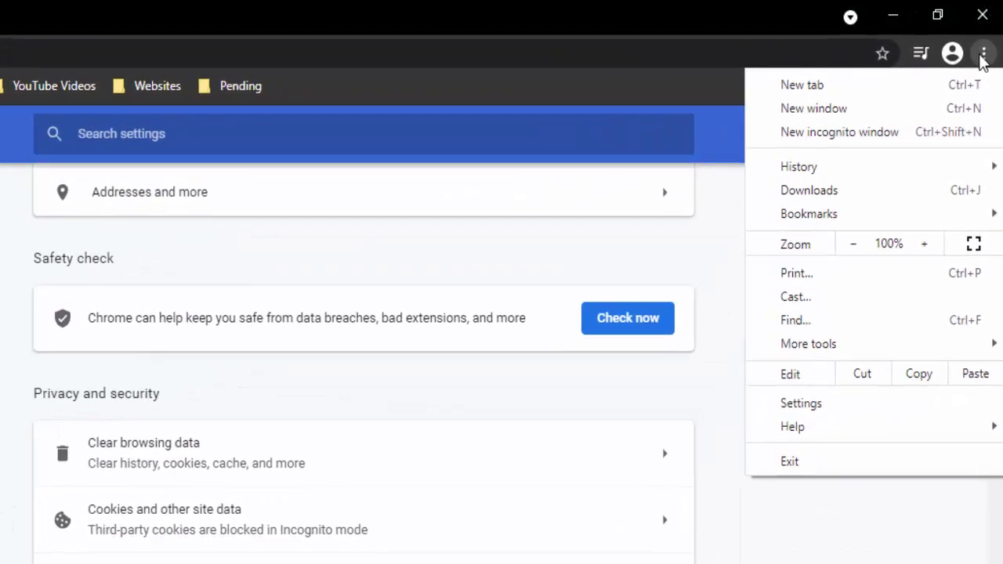
mouse_move(844, 323)
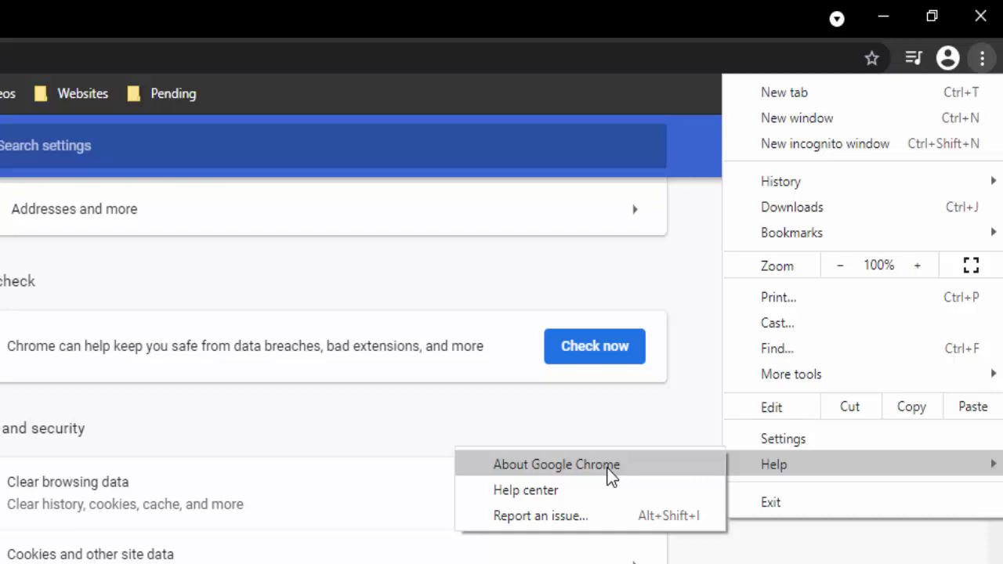
left_click(598, 470)
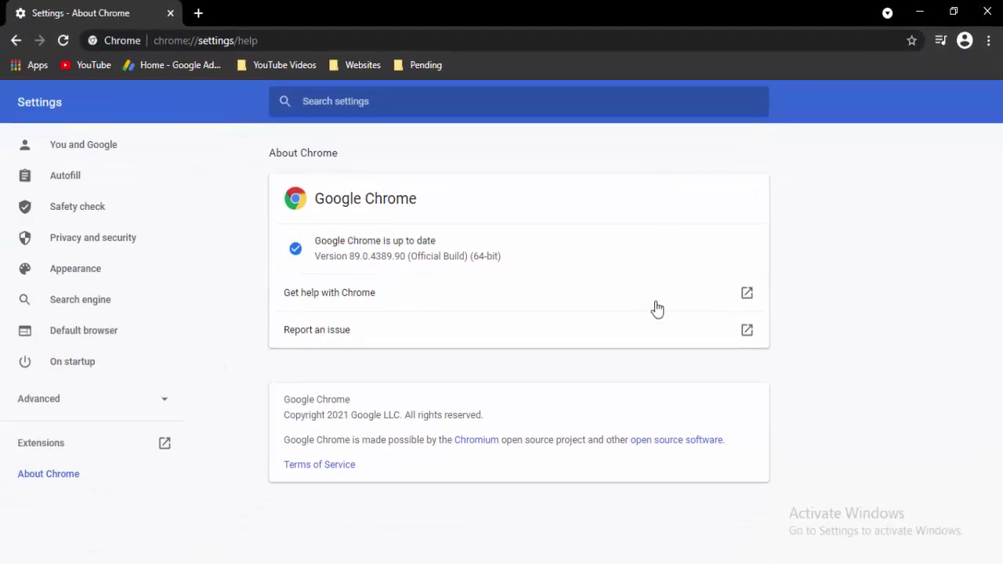
left_click(985, 6)
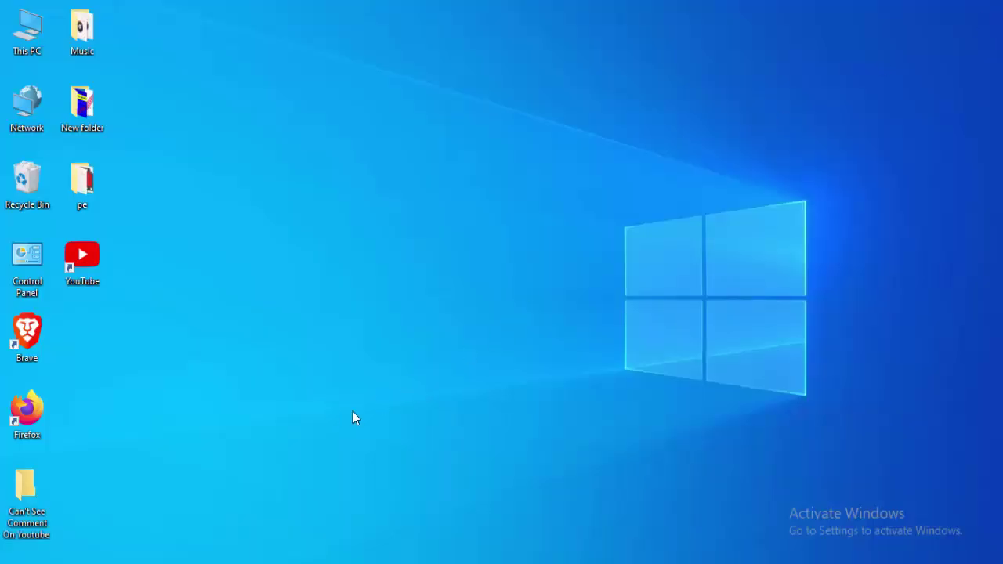
Step: Open Device Manager from Start search and expand Display adapters
key("super")
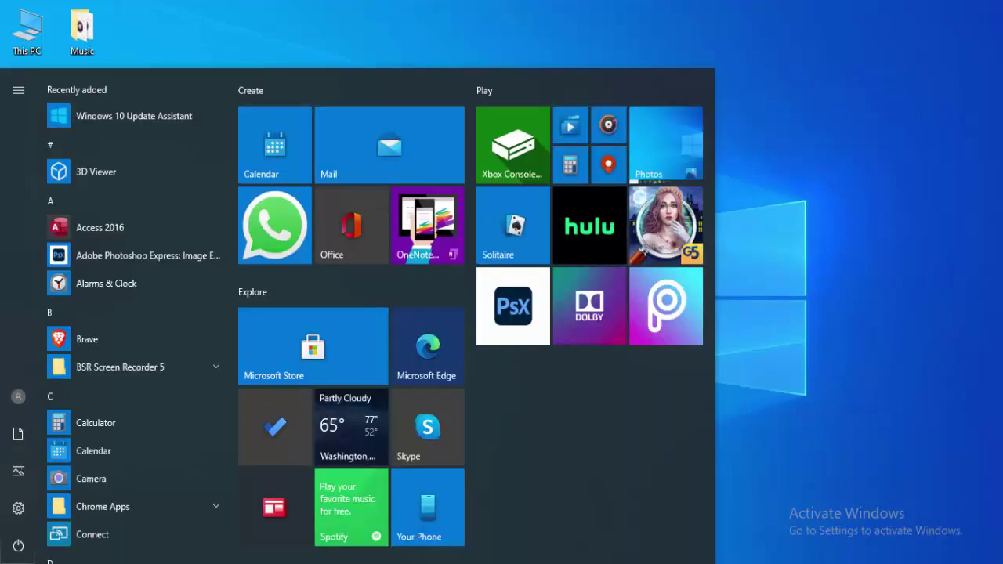
type("devic")
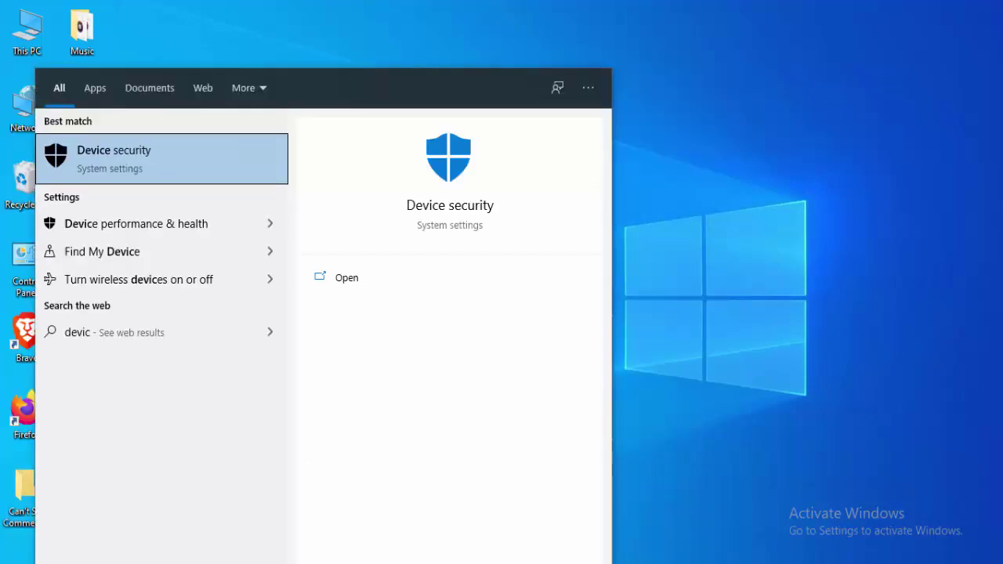
type("e ma")
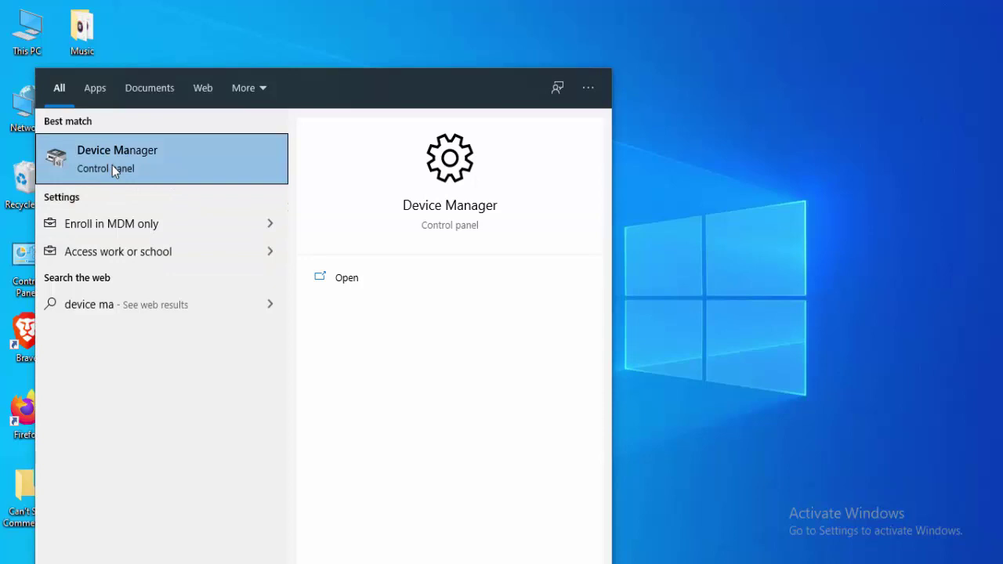
left_click(161, 174)
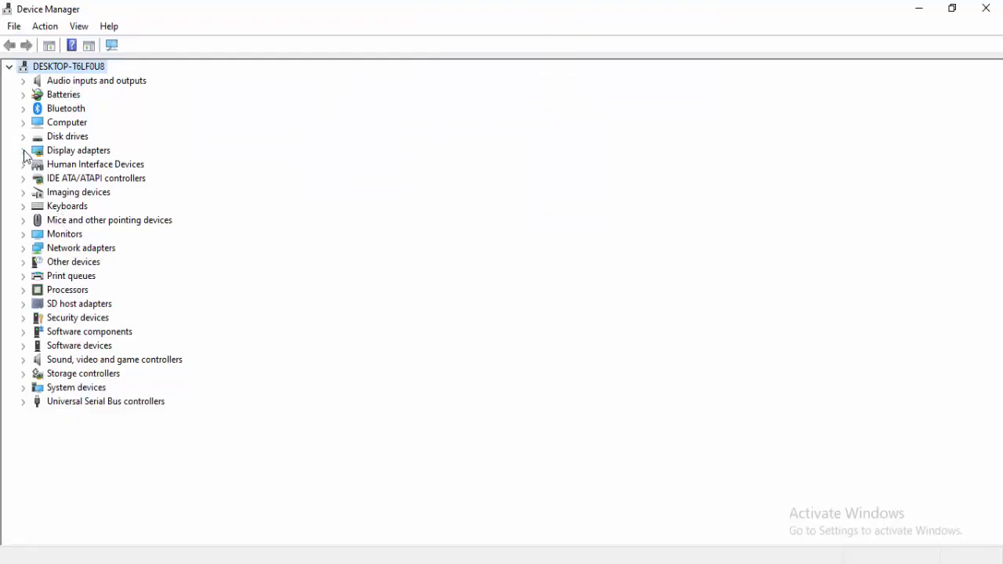
left_click(23, 151)
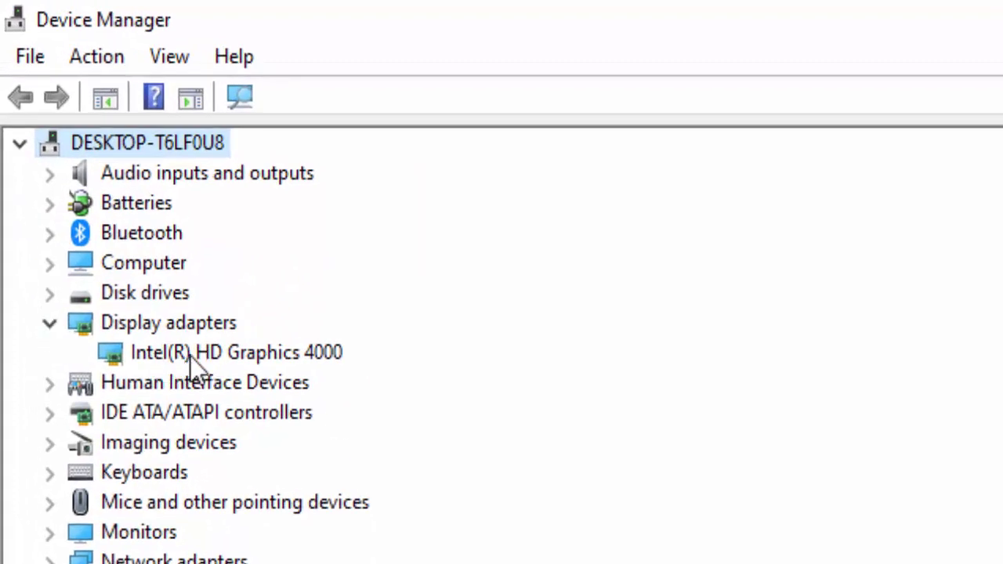
Step: Search automatically for an Intel HD Graphics 4000 driver; the best one is already installed
right_click(190, 356)
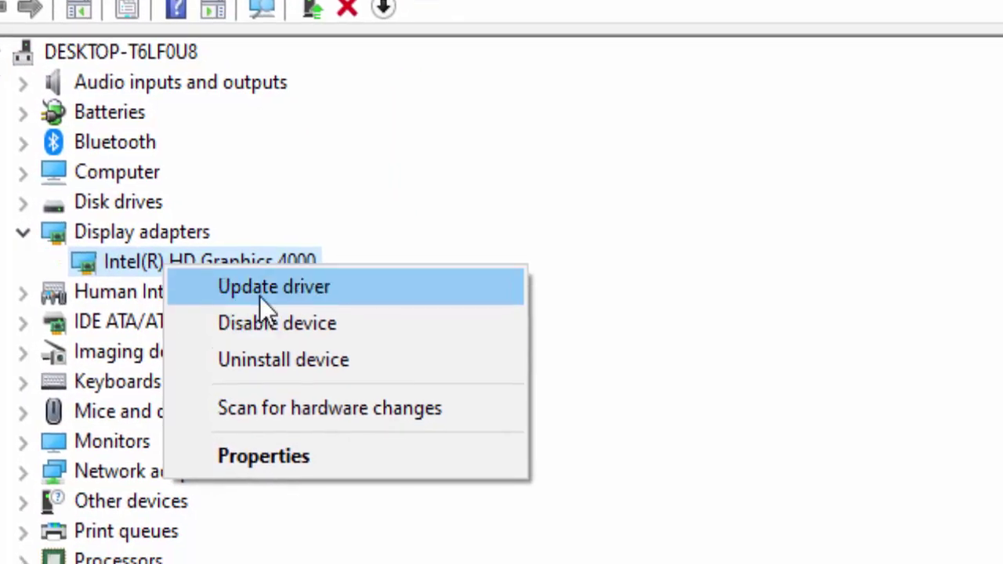
left_click(149, 196)
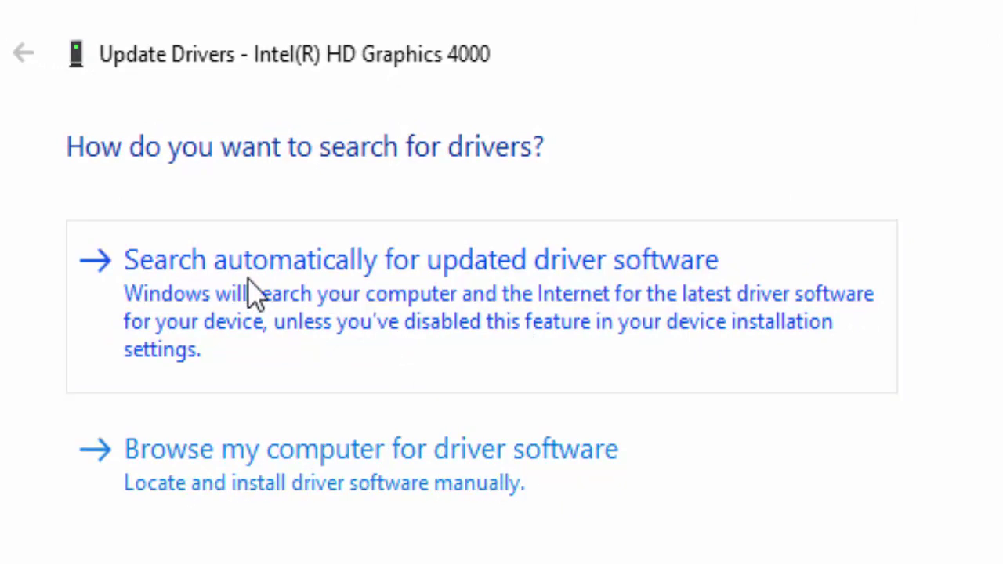
left_click(197, 302)
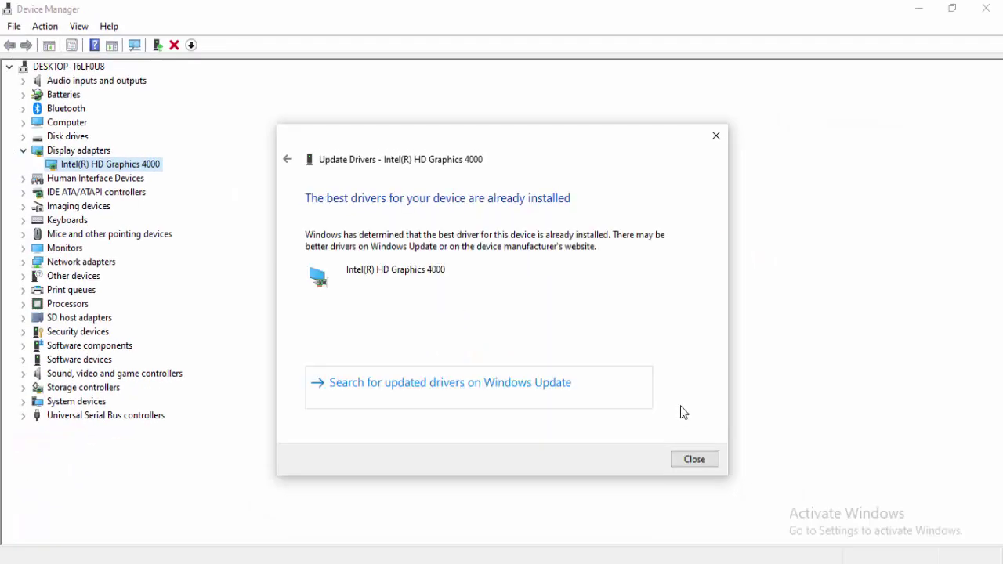
left_click(695, 460)
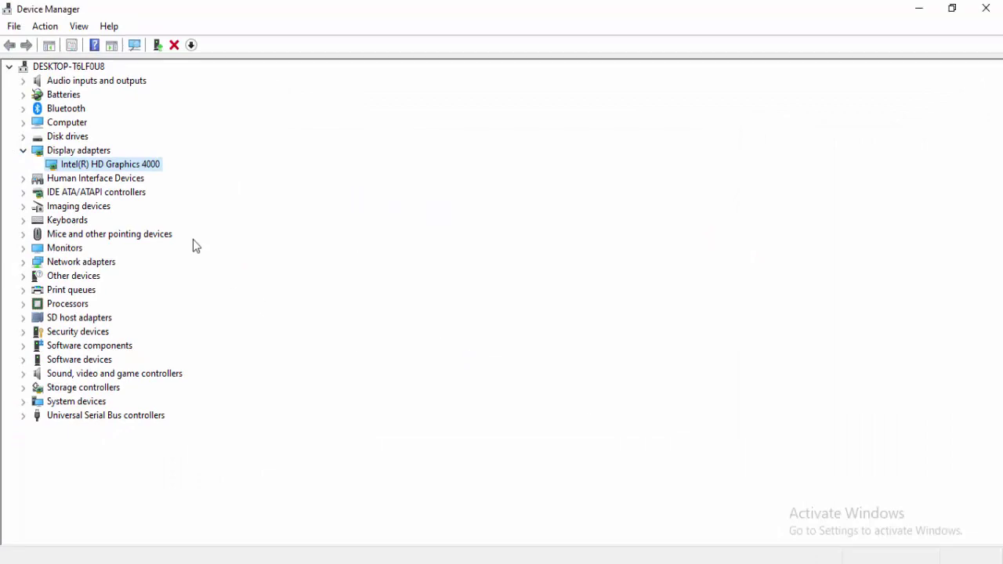
Step: Reinstall Intel HD Graphics 4000 from the on-computer driver list, then close Device Manager
right_click(87, 167)
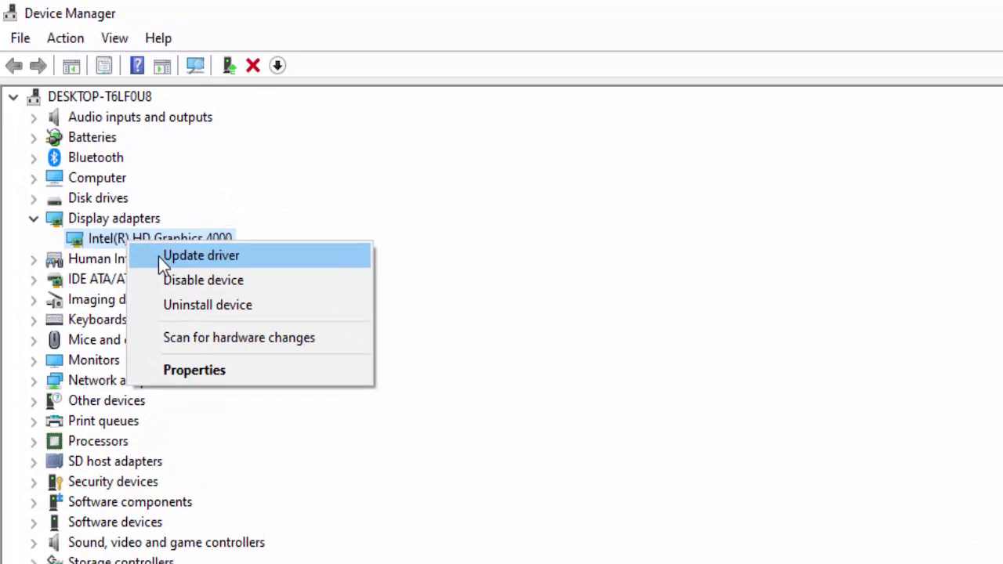
left_click(201, 325)
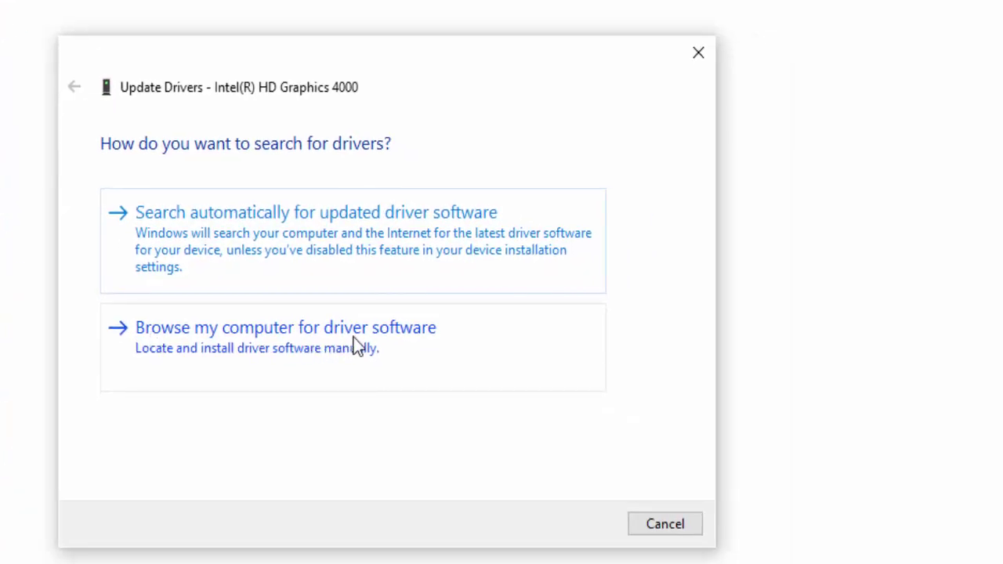
left_click(353, 337)
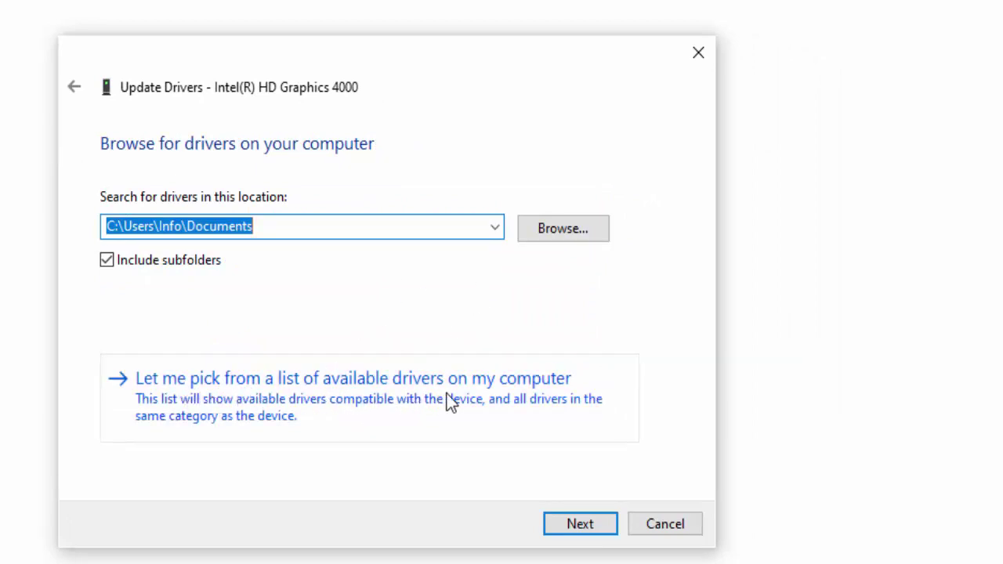
left_click(514, 399)
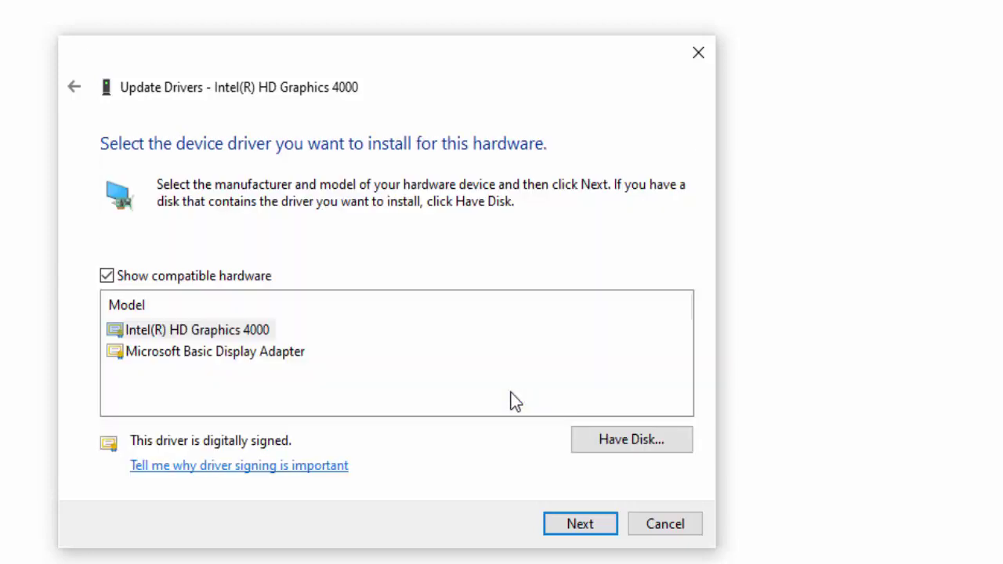
left_click(228, 336)
left_click(223, 352)
left_click(229, 335)
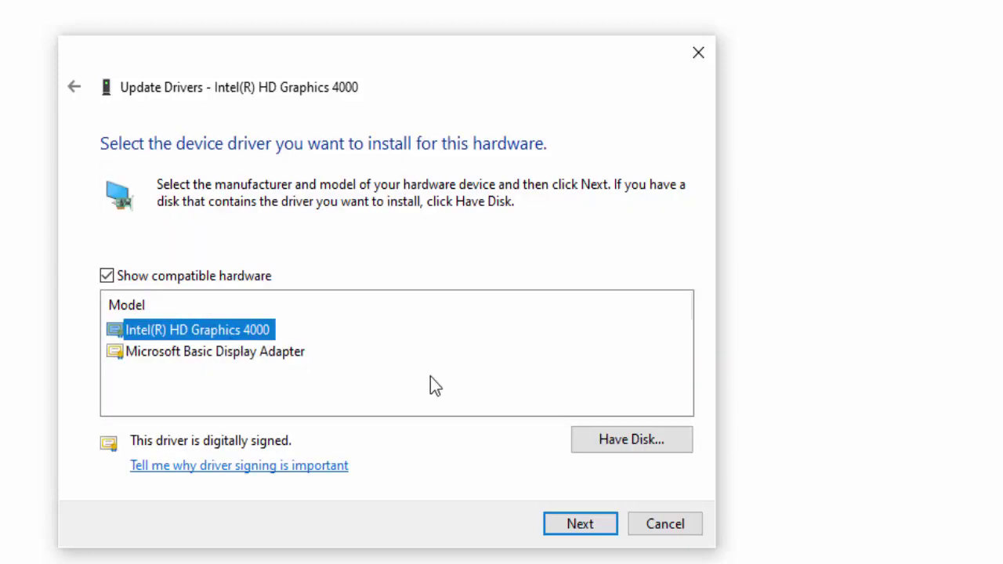
left_click(570, 526)
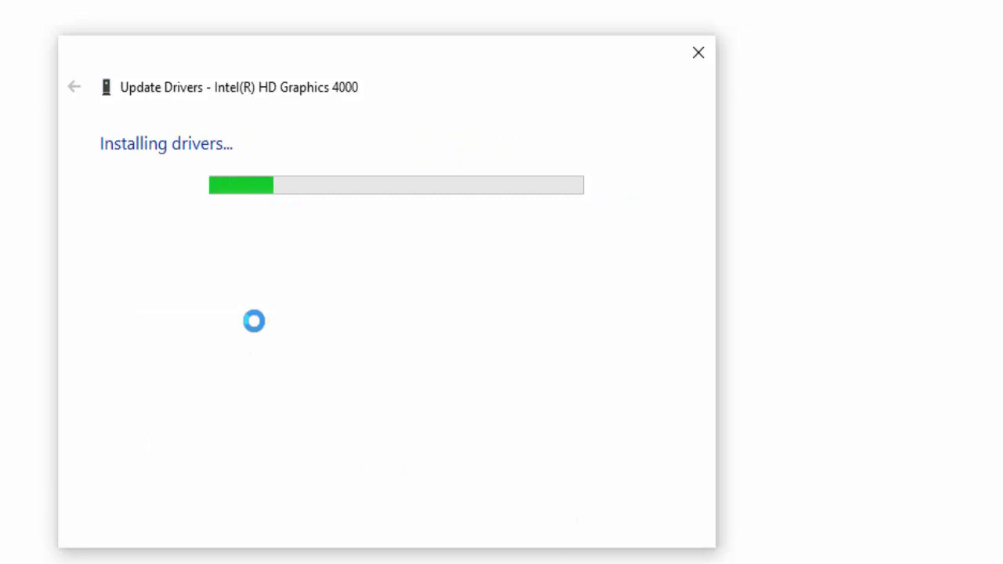
left_click(690, 482)
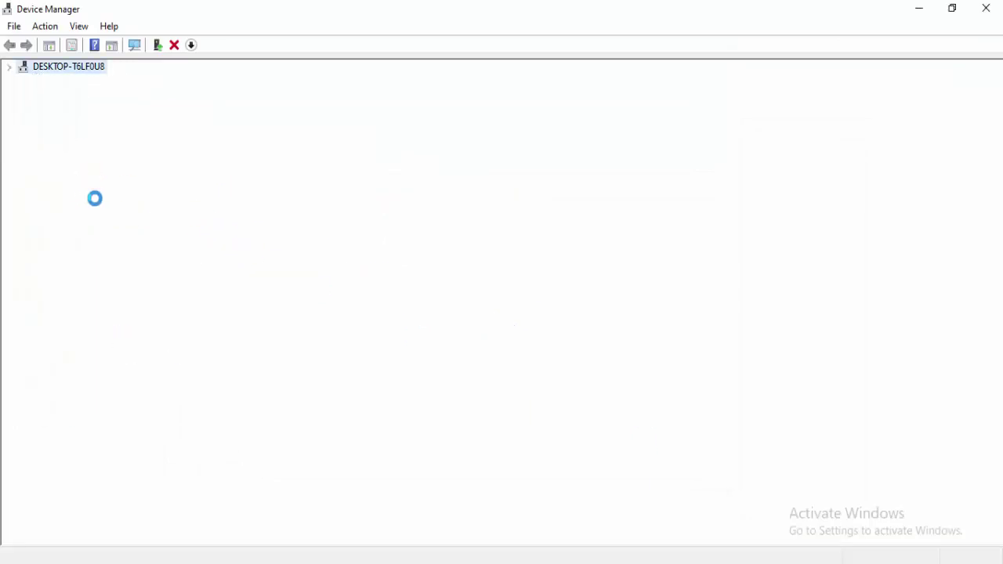
left_click(998, 9)
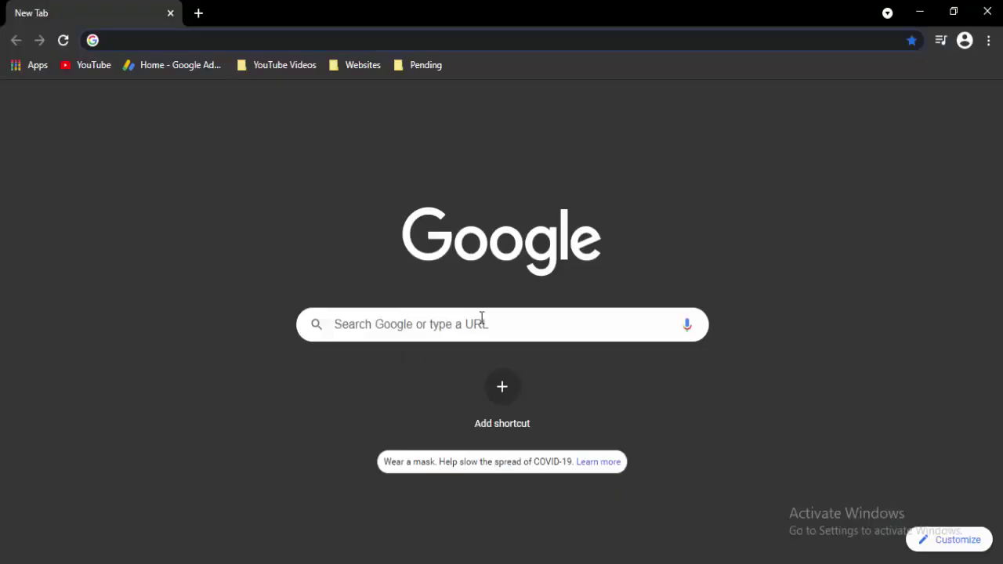
Step: Google 'download windows' and choose Update now on Microsoft's Download Windows 10 page
left_click(479, 319)
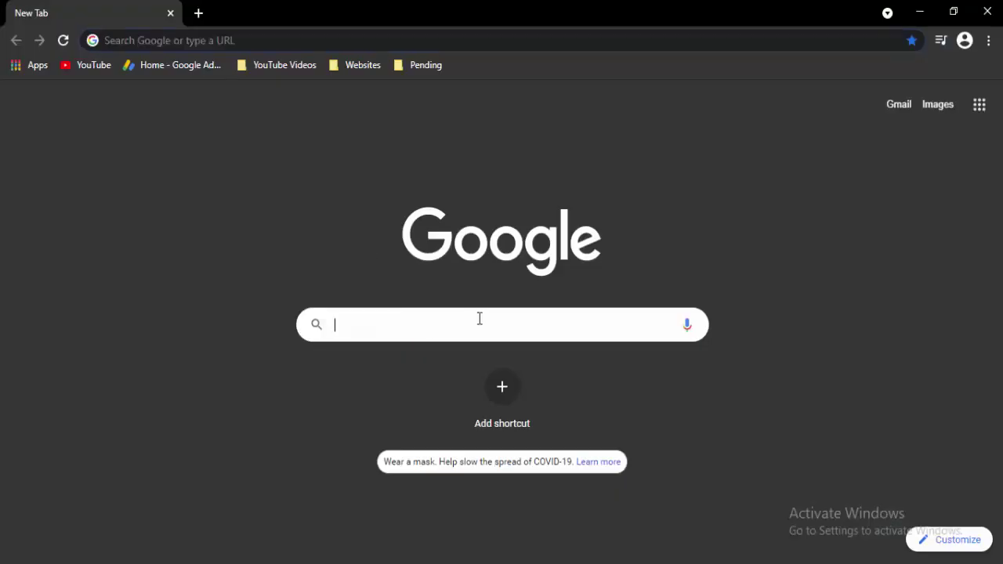
type("down")
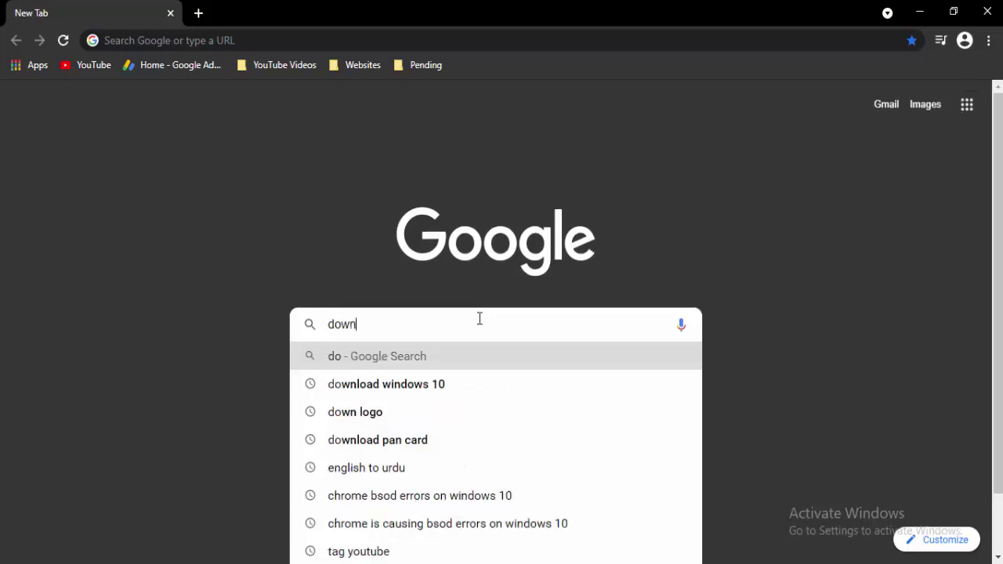
type("load windows")
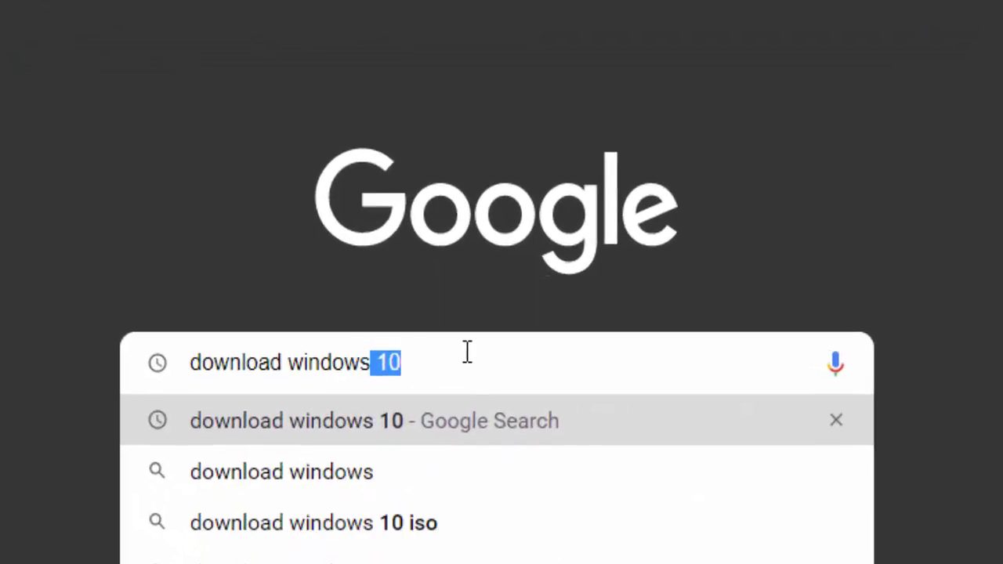
key("Return")
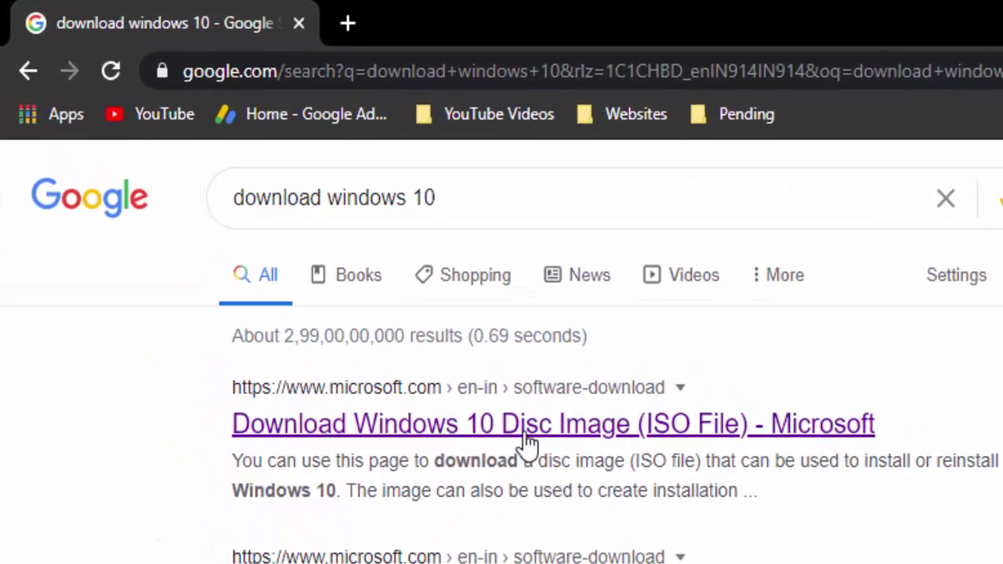
left_click(687, 437)
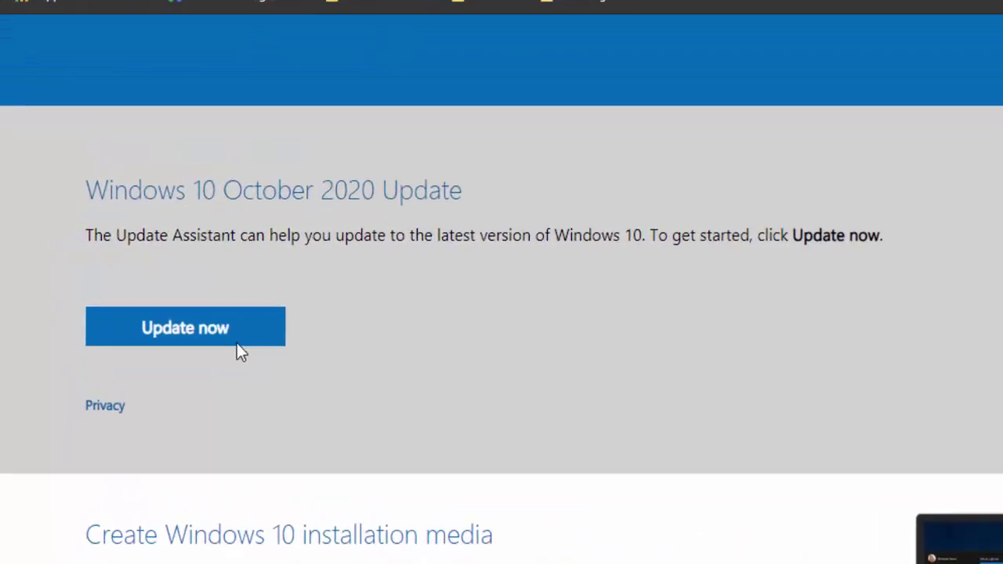
left_click(172, 318)
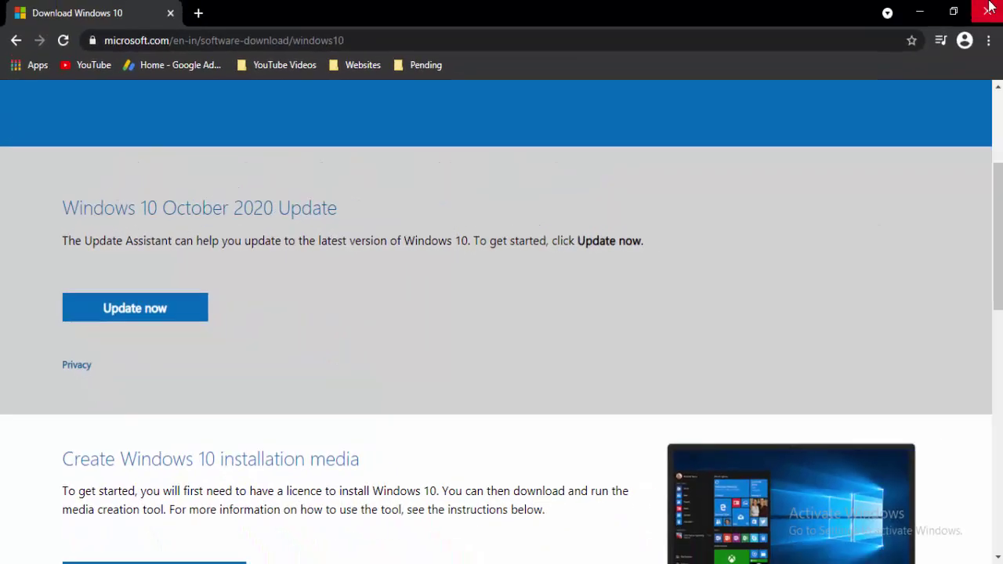
Step: Close Chrome and choose Restart in the Shut Down Windows dialog
left_click(989, 7)
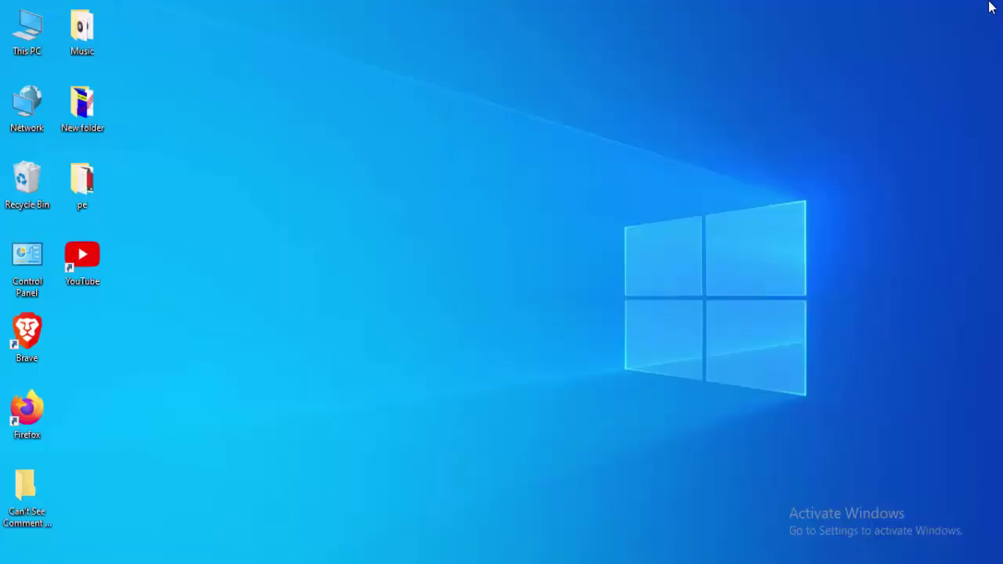
key("alt+F4")
left_click(627, 234)
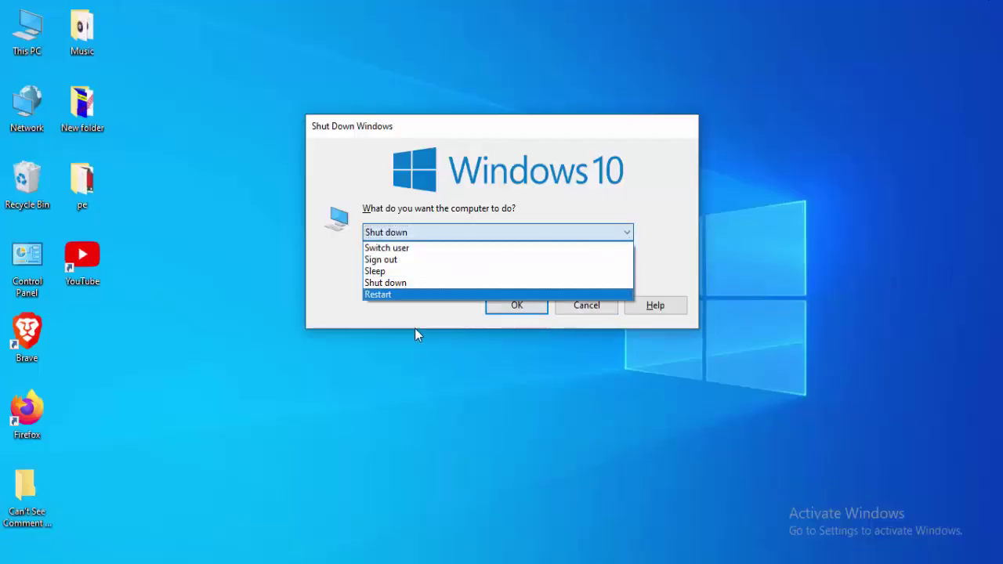
left_click(425, 296)
key("Return")
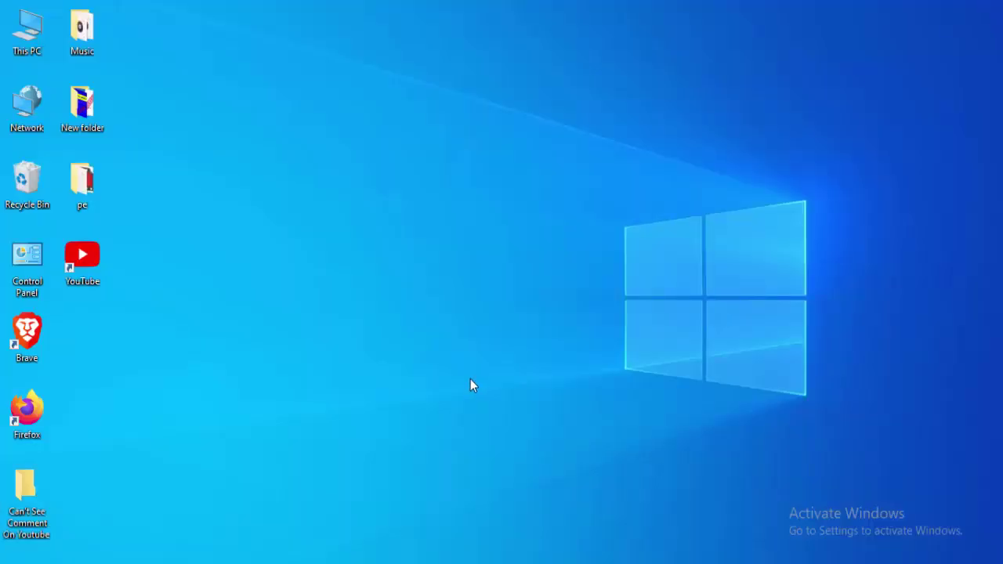